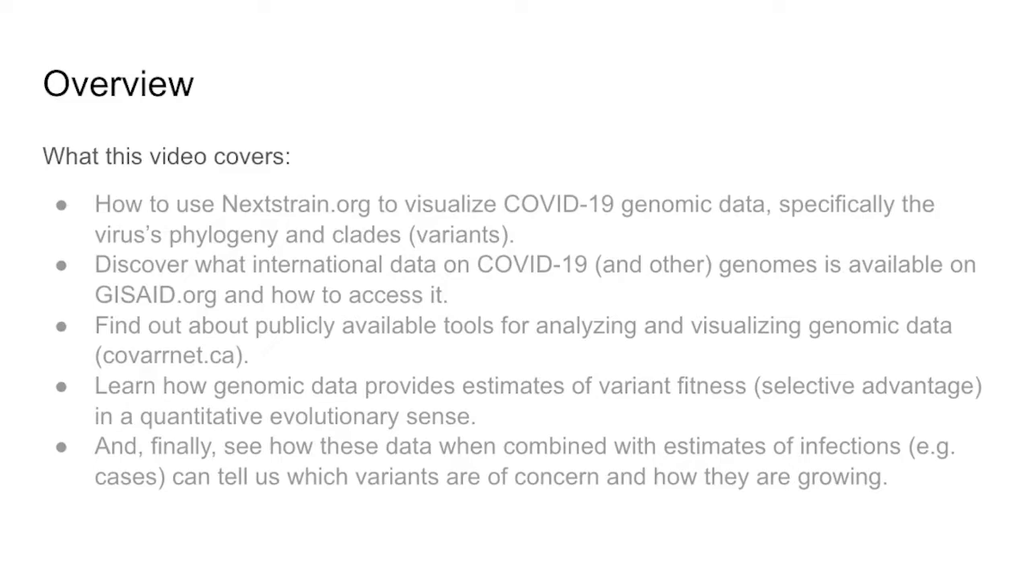
# - Emphasise each Overview point in turn: Nextstrain, GISAID data, covarrnet.ca tools, variant fitness, variant growth
pyautogui.press('Right')
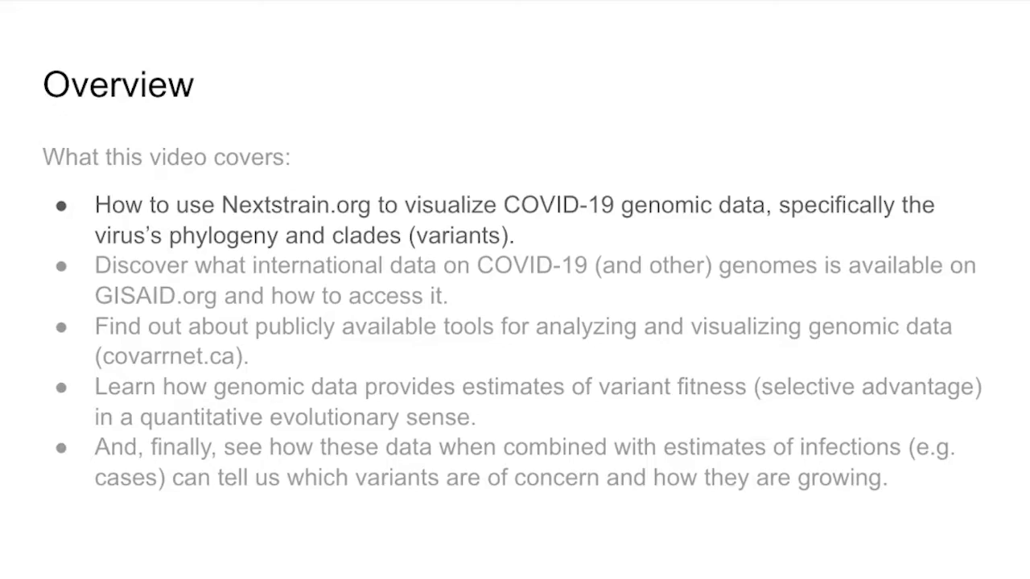
pyautogui.press('Right')
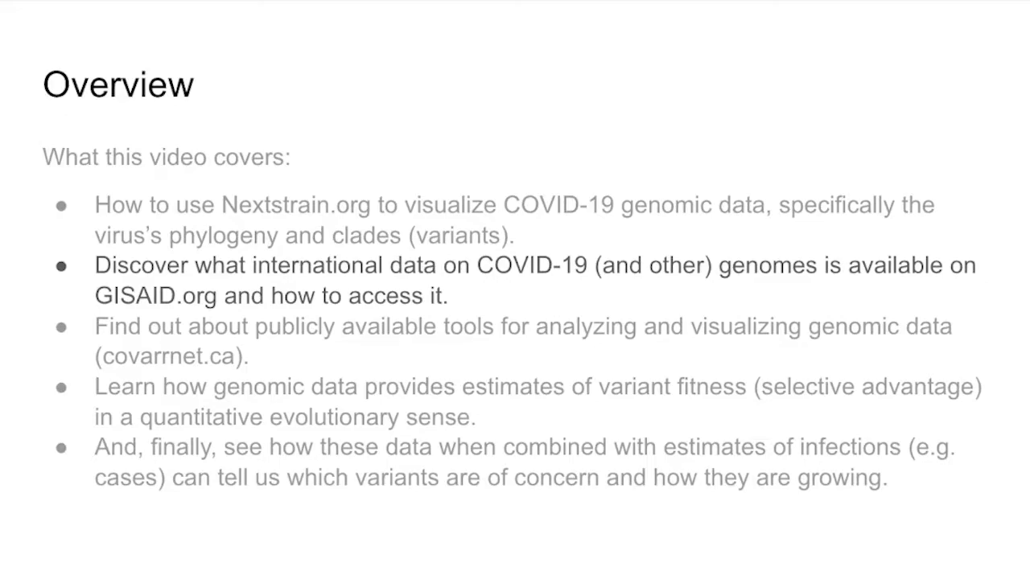
pyautogui.press('Right')
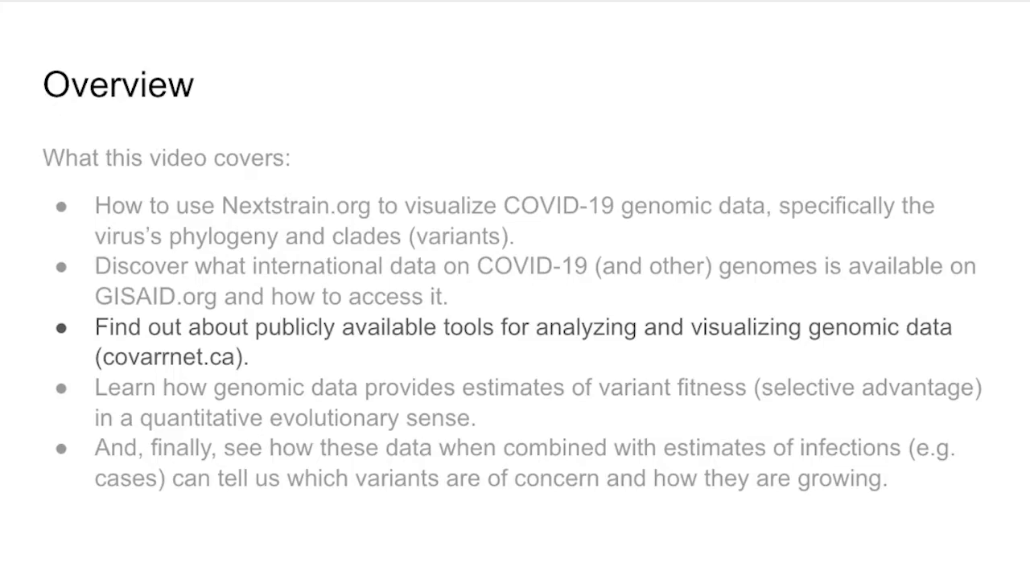
pyautogui.press('Right')
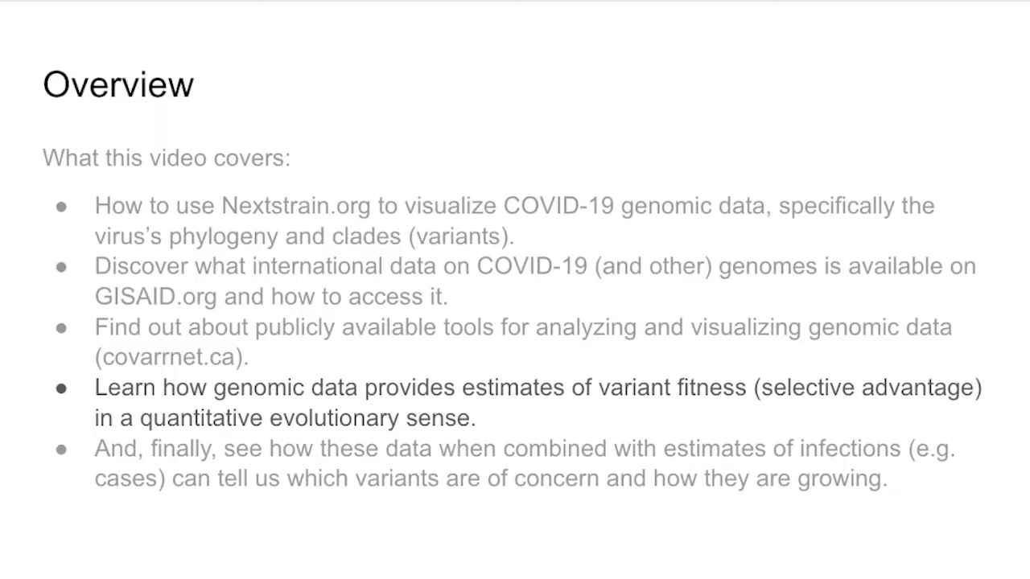
pyautogui.press('Right')
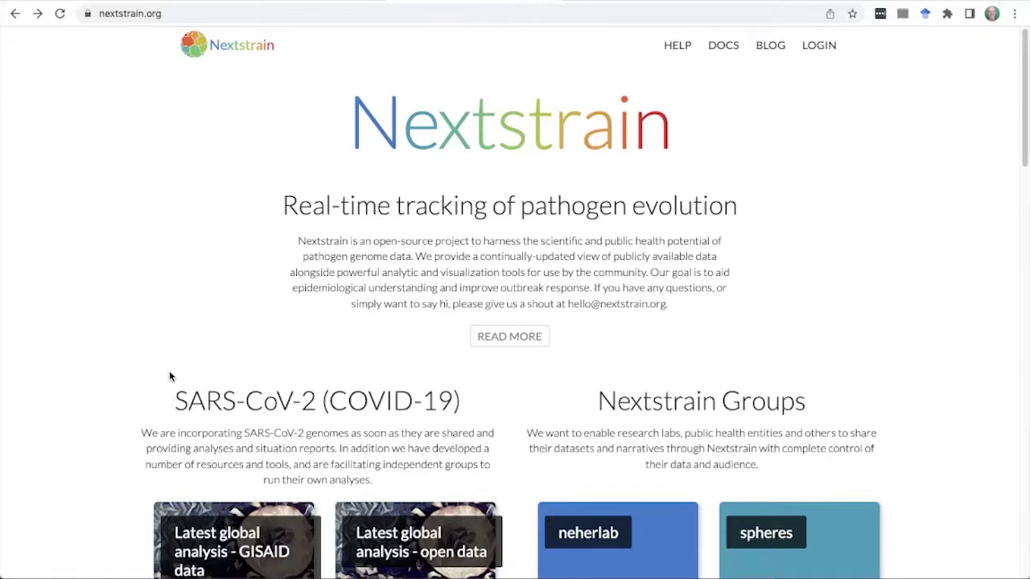
# - Highlight the SARS-CoV-2 (COVID-19) heading, then open the 'Latest global analysis - GISAID data' dataset
pyautogui.moveTo(169, 384); pyautogui.dragTo(474, 416)
pyautogui.click(127, 432)
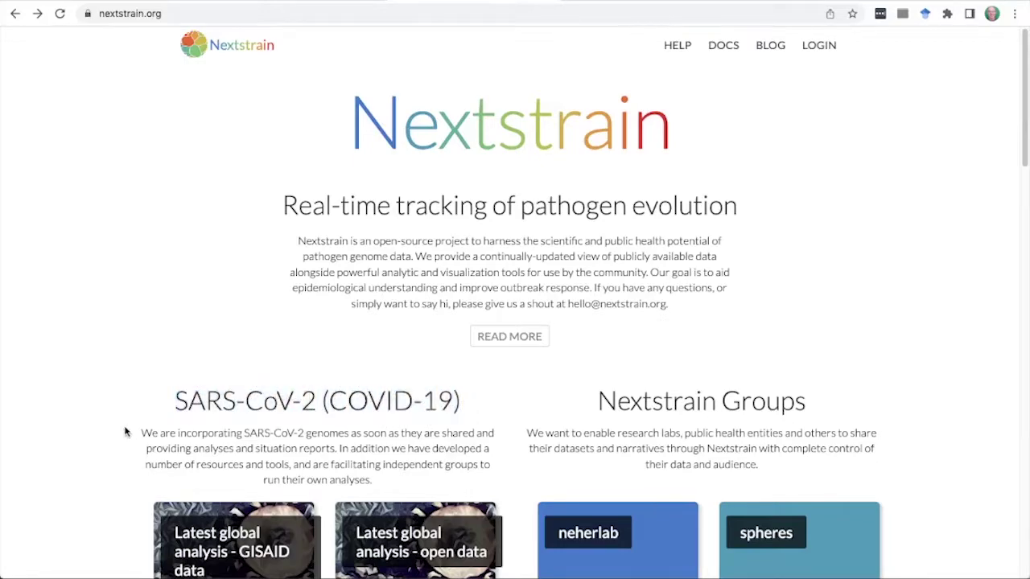
pyautogui.click(233, 537)
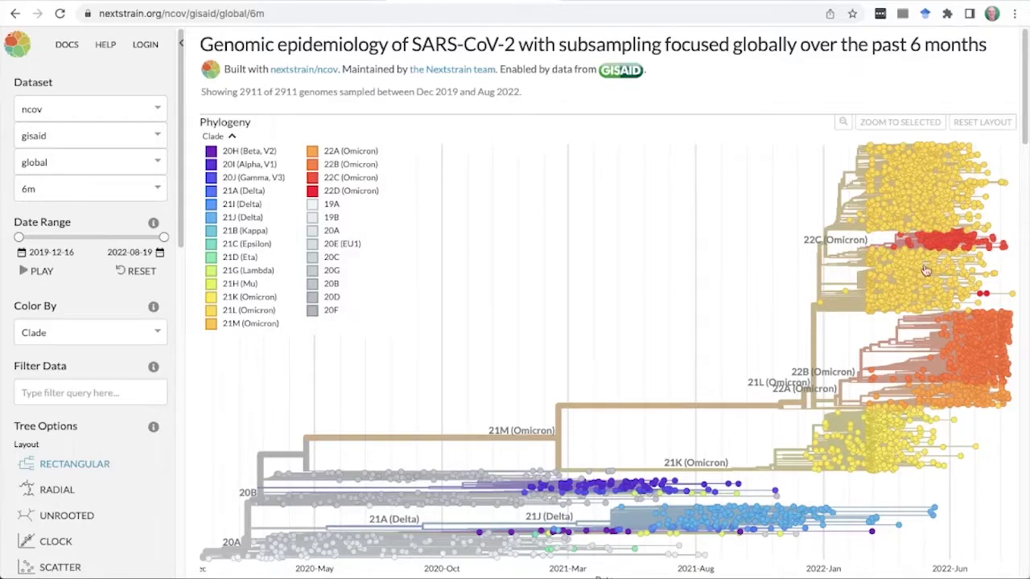
pyautogui.moveTo(922, 271)
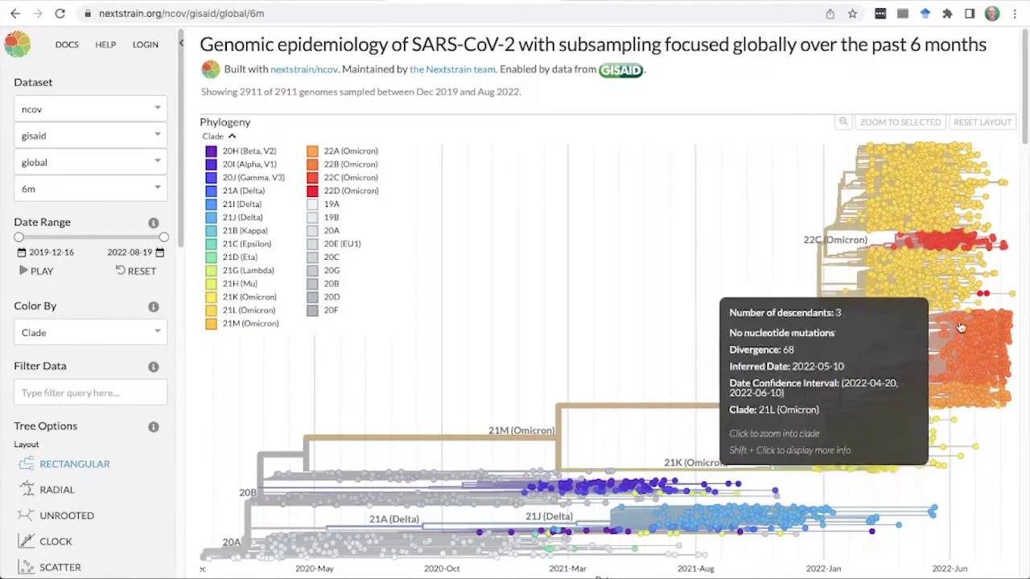
pyautogui.moveTo(972, 340)
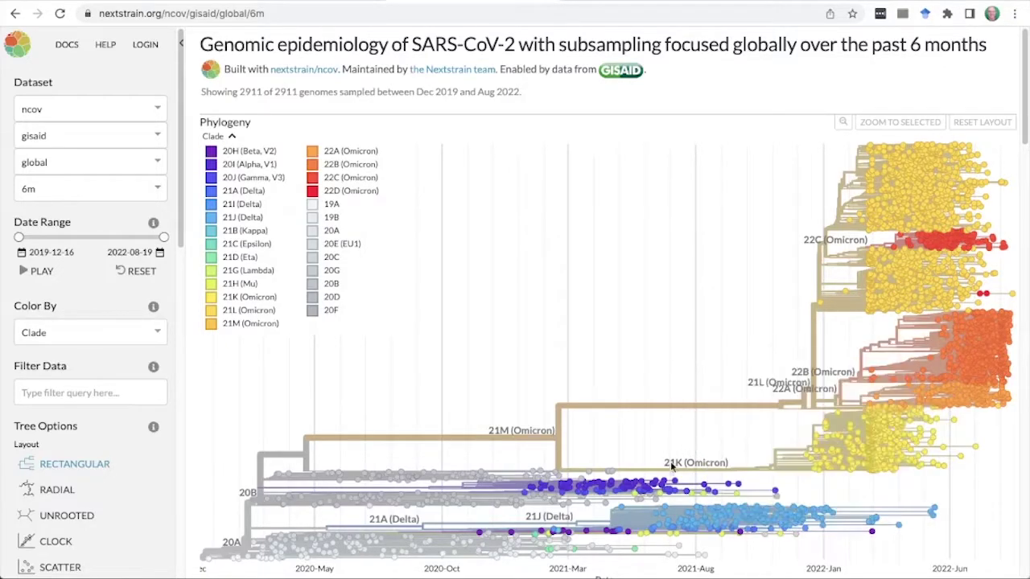
pyautogui.moveTo(656, 485)
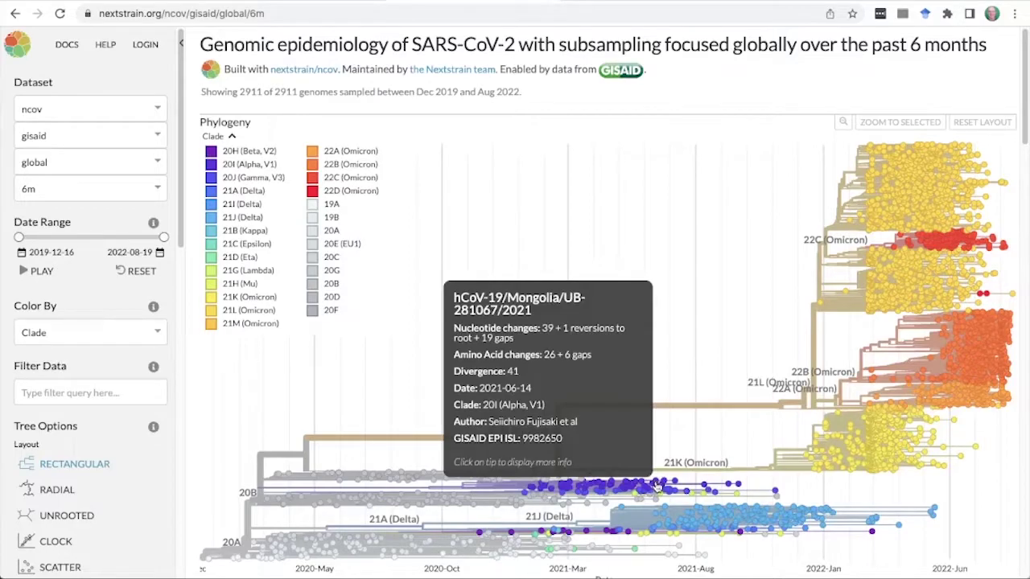
pyautogui.moveTo(697, 519)
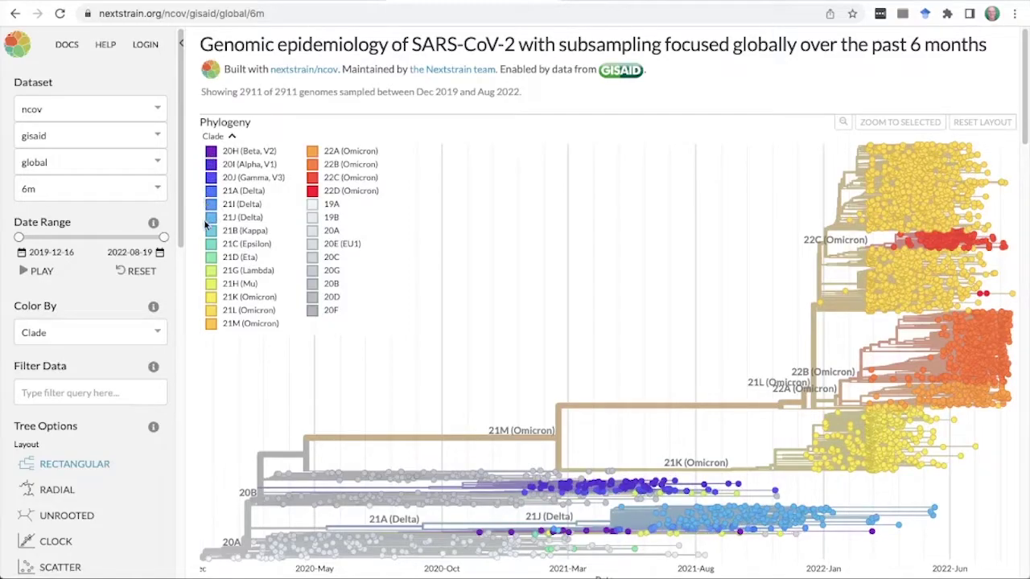
# - Redraw the clade-coloured SARS-CoV-2 phylogeny as a radial tree
pyautogui.moveTo(750, 513)
pyautogui.click(56, 490)
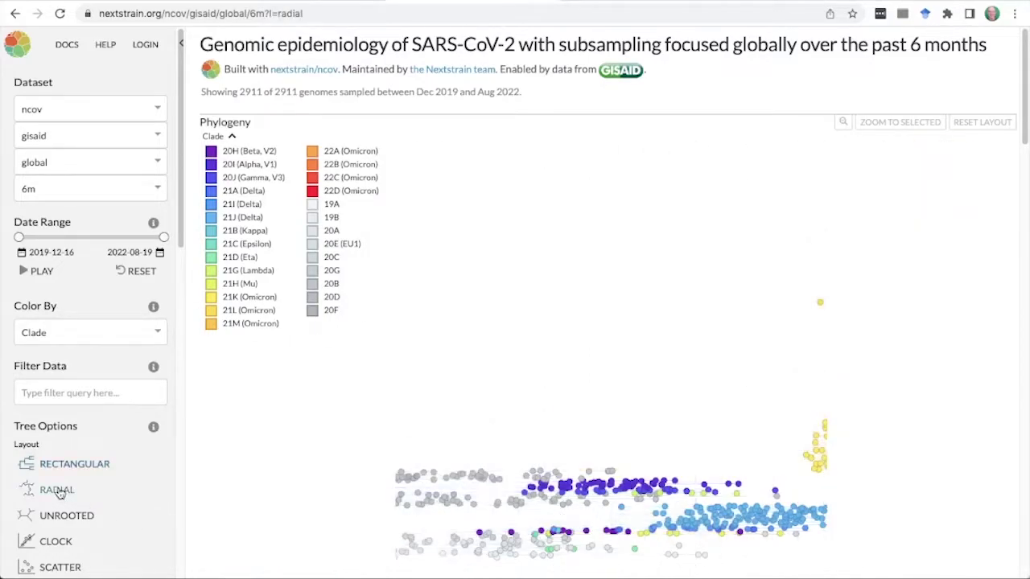
pyautogui.scroll(-1, 57, 490)
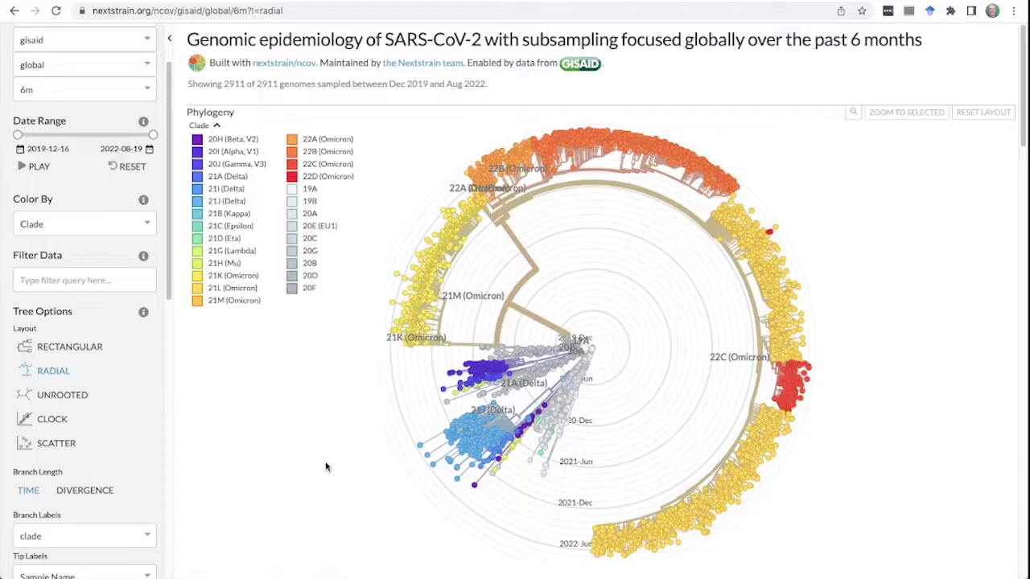
# - Set the radial tree's branch length to DIVERGENCE instead of time
pyautogui.click(95, 490)
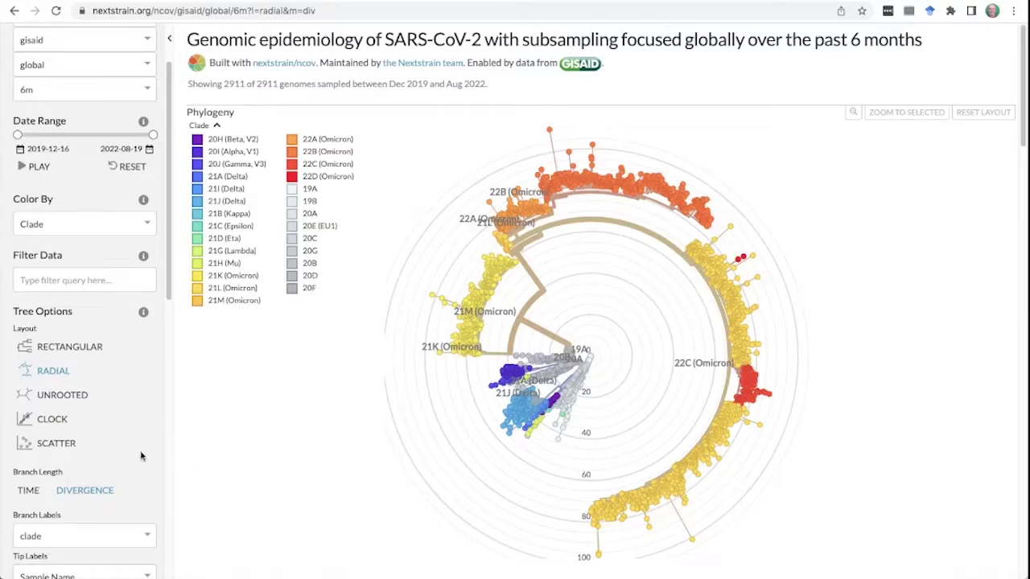
# - Switch to the CLOCK layout and toggle the 30.655 substitutions-per-year regression line off and on
pyautogui.click(53, 424)
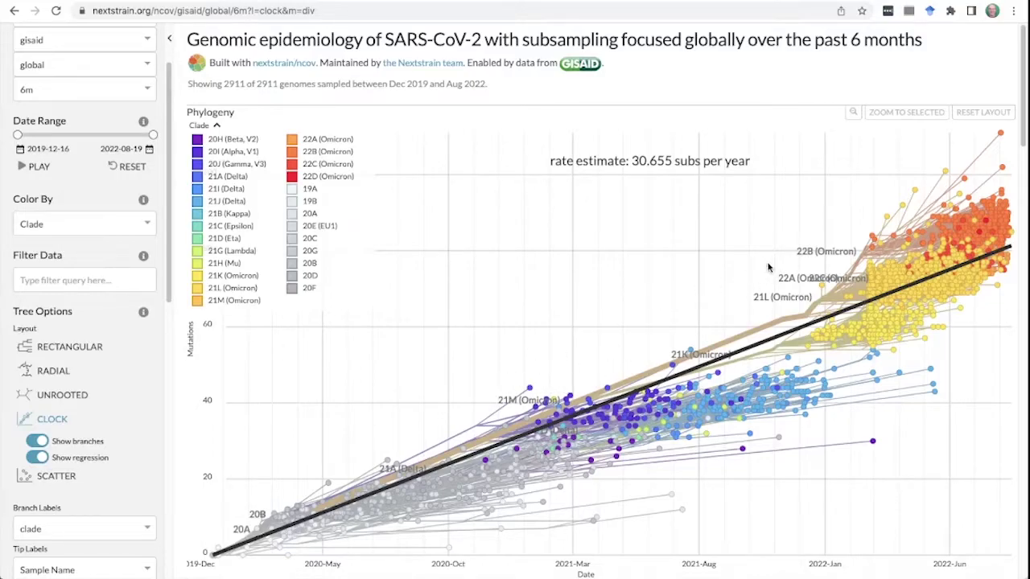
pyautogui.click(37, 457)
pyautogui.click(38, 457)
pyautogui.click(38, 457)
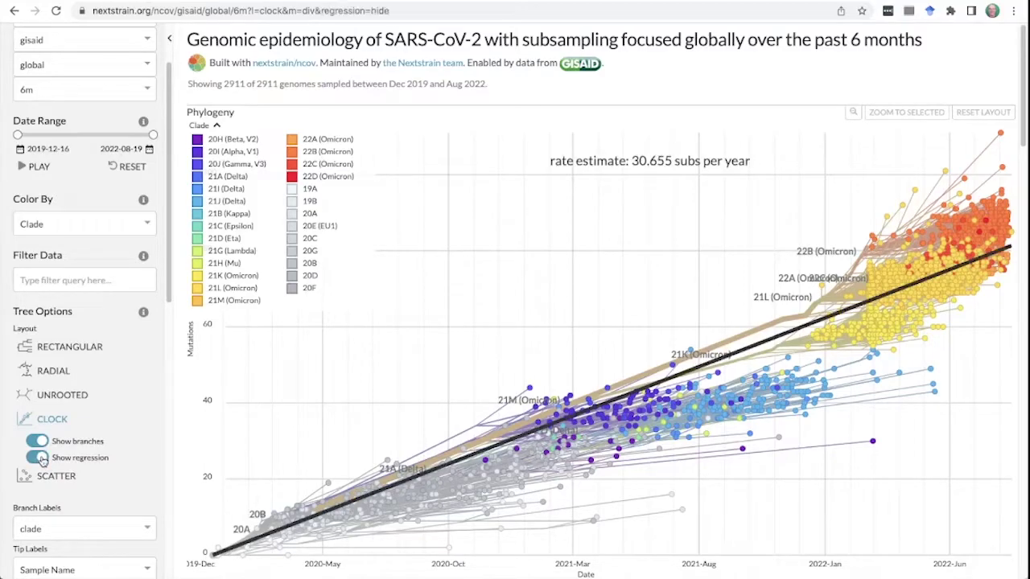
pyautogui.click(38, 457)
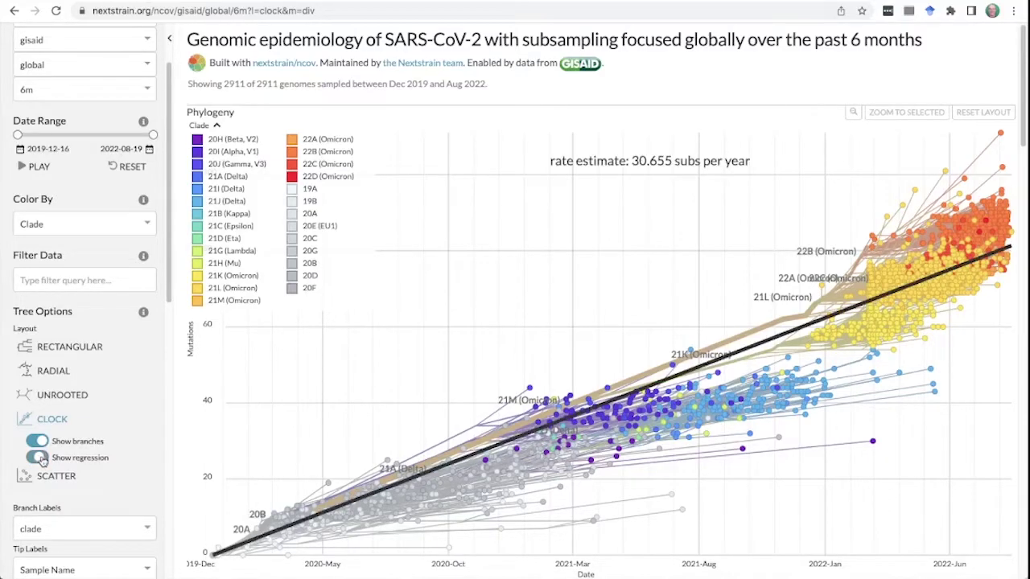
pyautogui.click(40, 458)
pyautogui.click(40, 457)
# - Hide the regression line and rate estimate on the clock plot
pyautogui.click(38, 458)
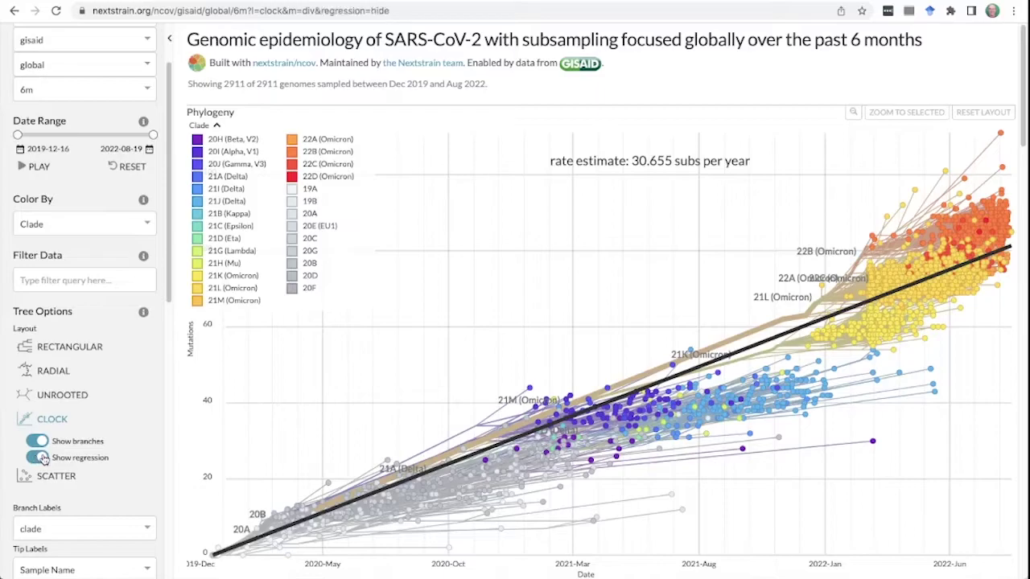
pyautogui.moveTo(334, 524)
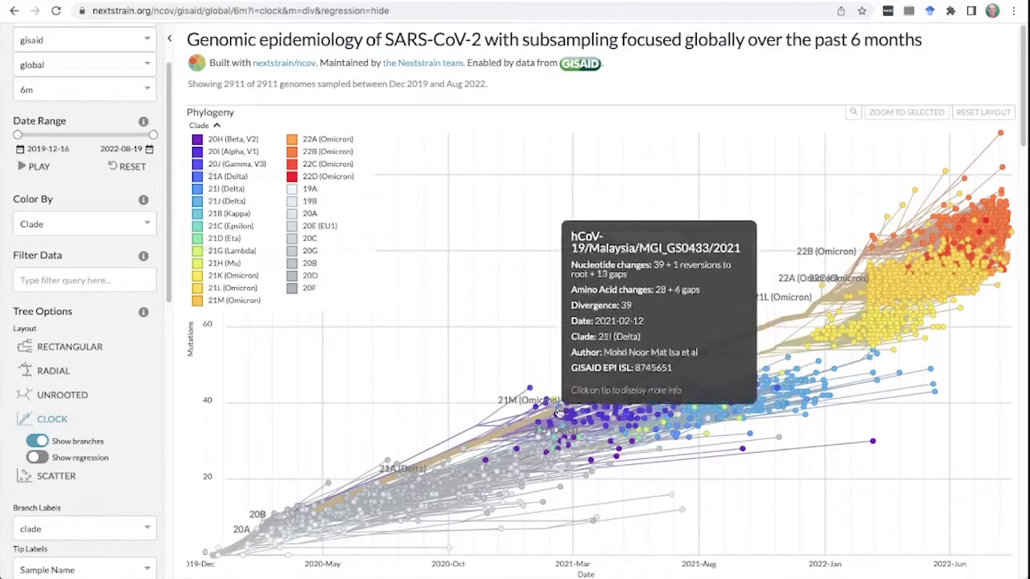
pyautogui.moveTo(727, 407)
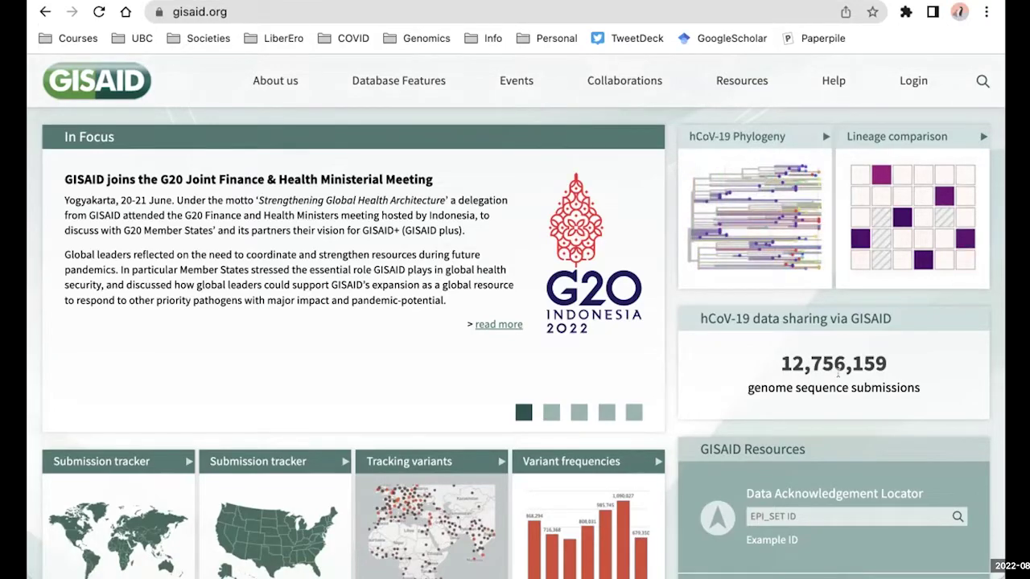
# - Log in from gisaid.org to EpiCoV and go to the sequence Search page
pyautogui.click(914, 83)
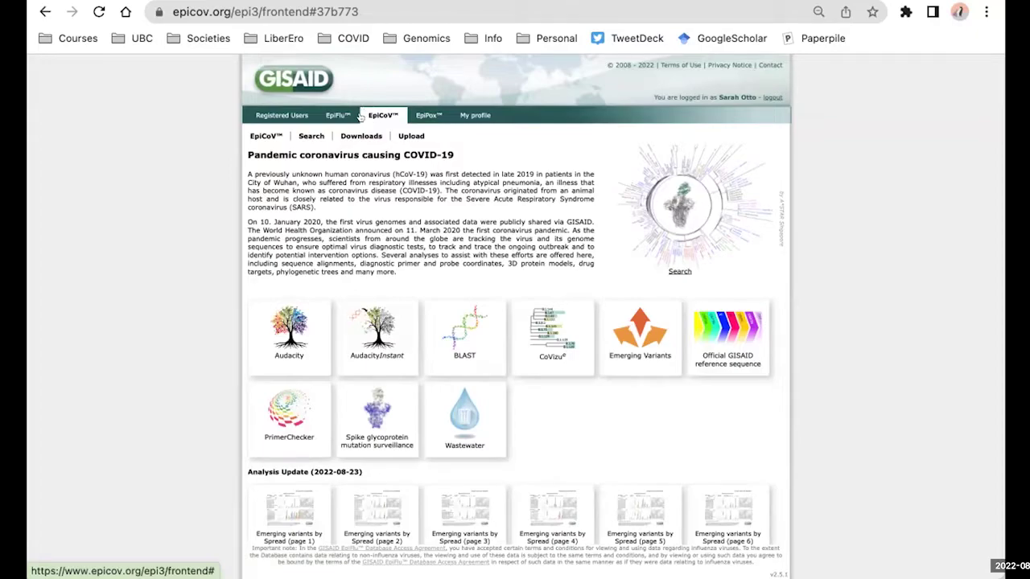
pyautogui.click(311, 134)
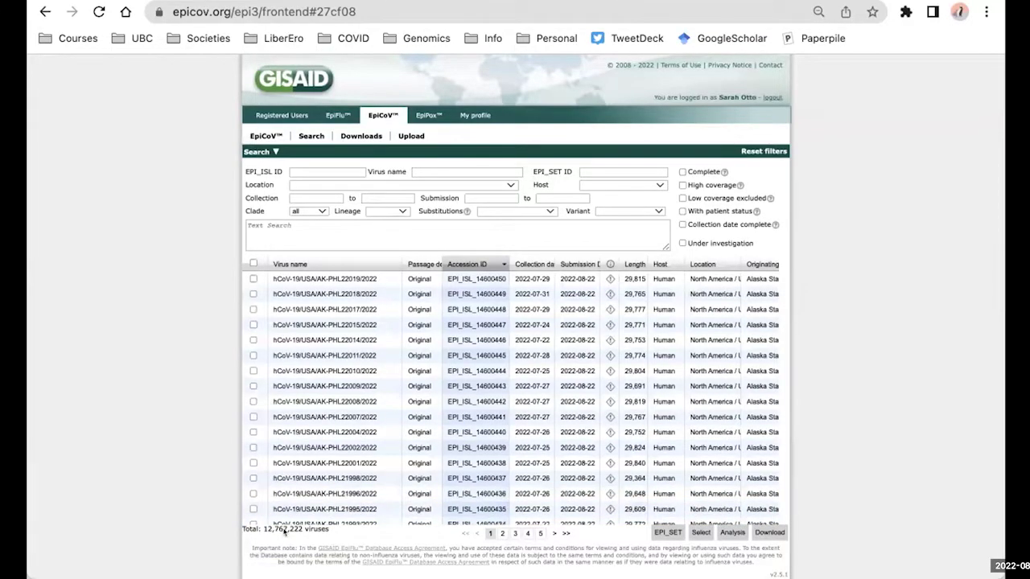
# - Filter EpiCoV to location North America / Canada with collection dates from 2022-08-01
pyautogui.click(303, 185)
pyautogui.write('Canada')
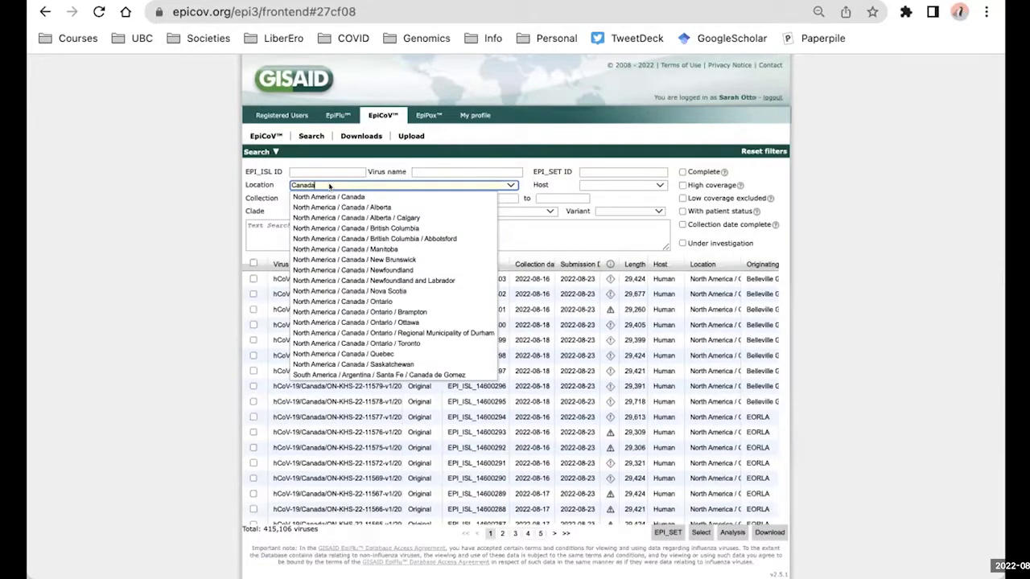
pyautogui.click(330, 197)
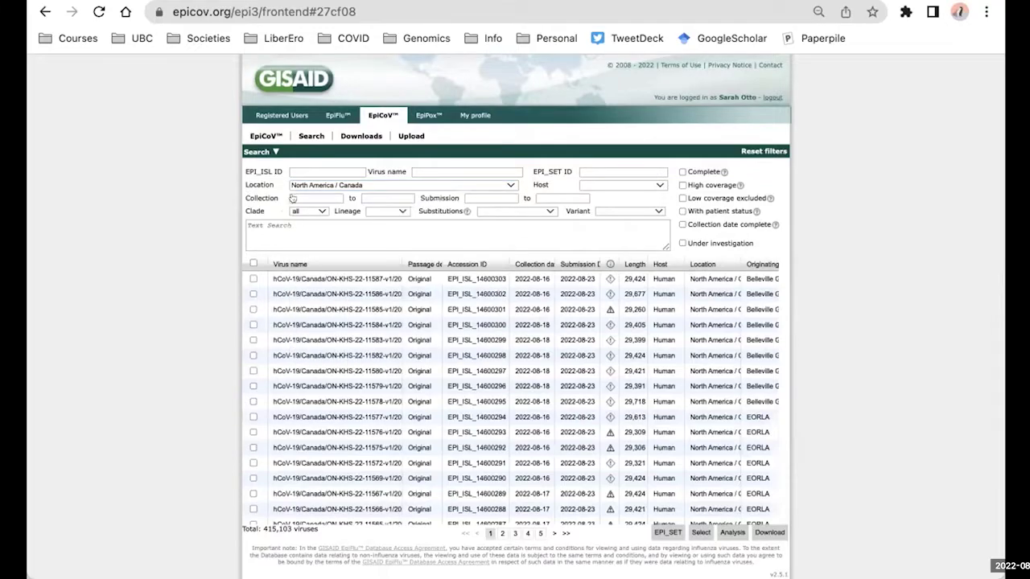
pyautogui.click(293, 198)
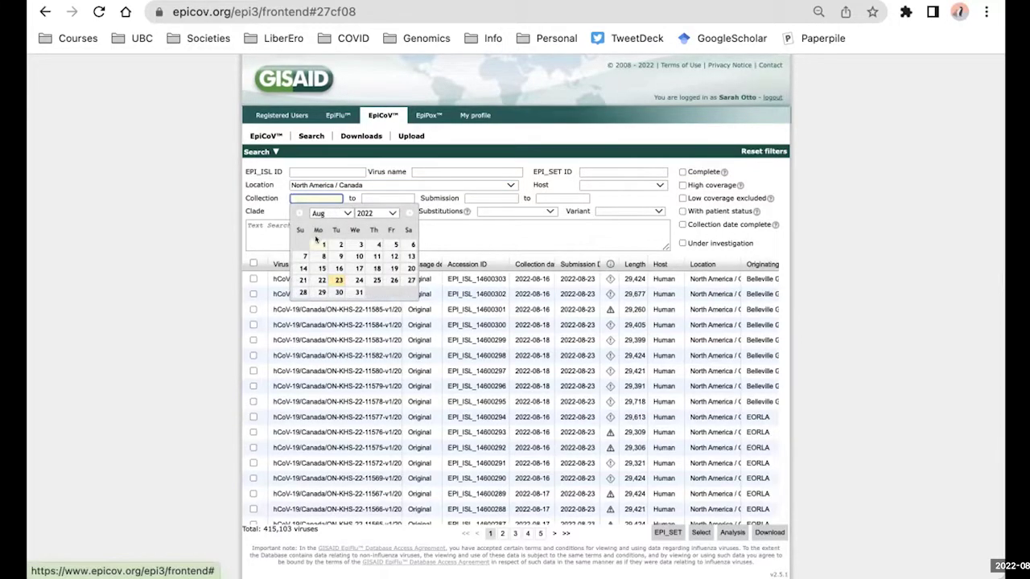
pyautogui.click(317, 241)
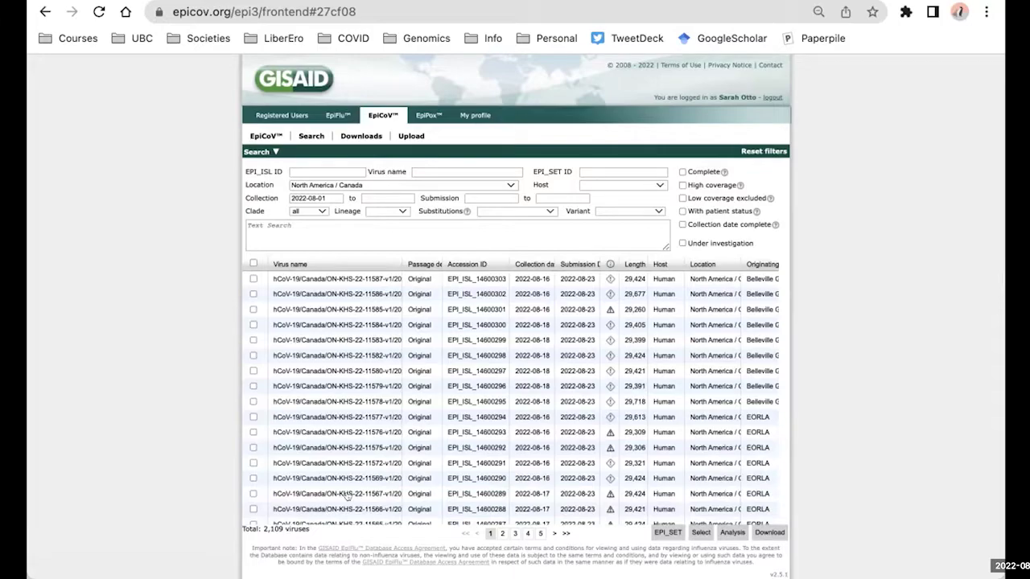
# - Open the first Canadian sequence's details and highlight its clade GRA and Pango lineage BA.5.2.1
pyautogui.doubleClick(334, 279)
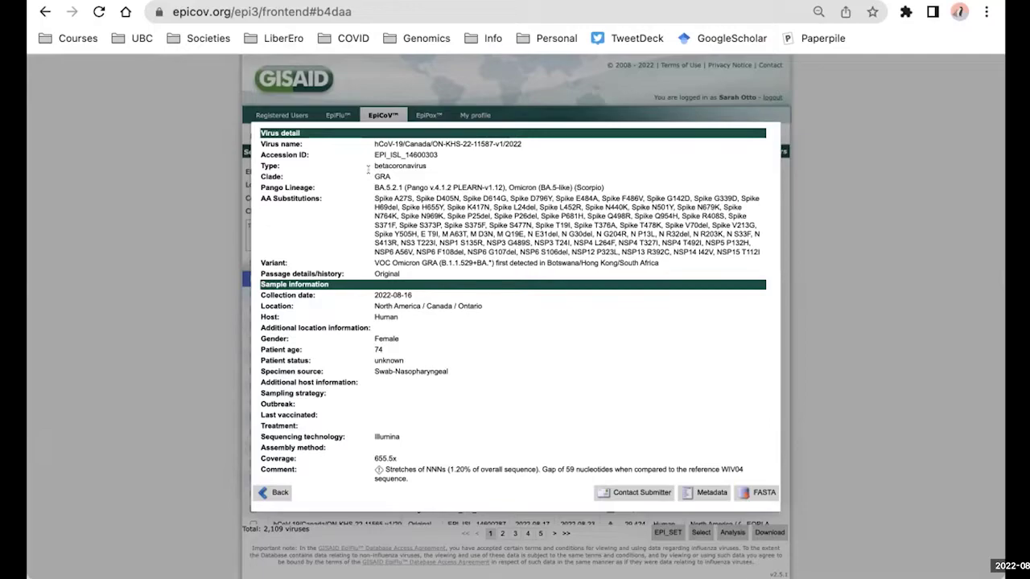
pyautogui.moveTo(375, 175); pyautogui.dragTo(393, 173)
pyautogui.moveTo(374, 187); pyautogui.dragTo(402, 188)
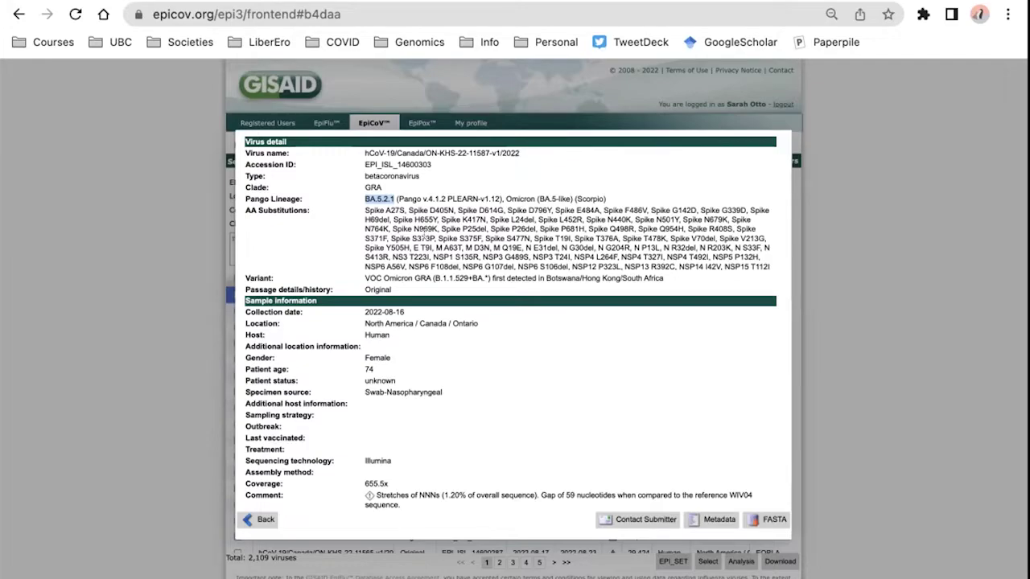
pyautogui.click(366, 201)
# - Select 'Spike' in AA Substitutions and read down through sample, institute and submitter details to FASTA
pyautogui.doubleClick(374, 210)
pyautogui.scroll(-1, 398, 211)
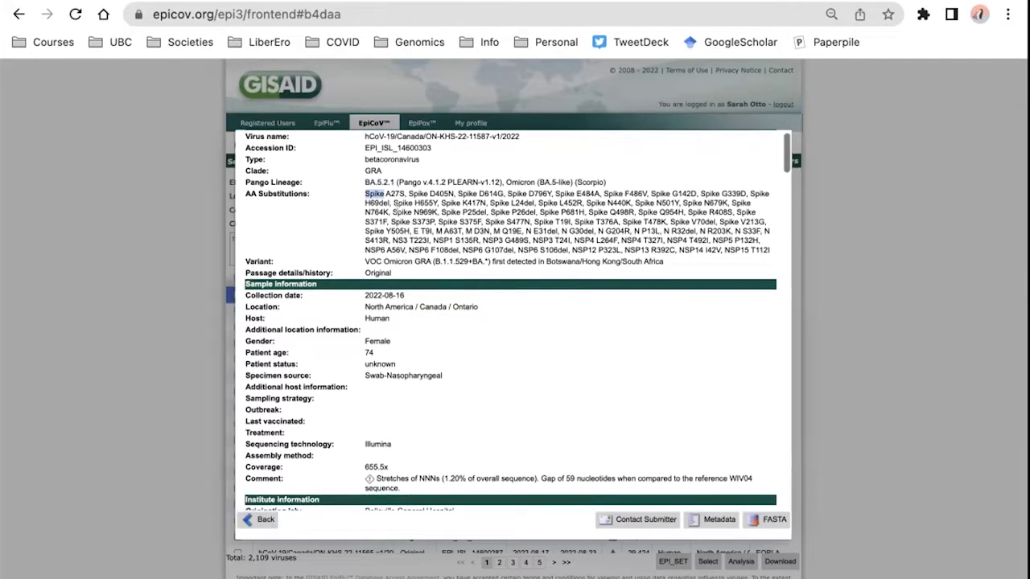
pyautogui.scroll(-5, 486, 222)
pyautogui.scroll(3, 486, 222)
pyautogui.scroll(-2, 486, 220)
pyautogui.scroll(-4, 486, 222)
pyautogui.scroll(2, 486, 222)
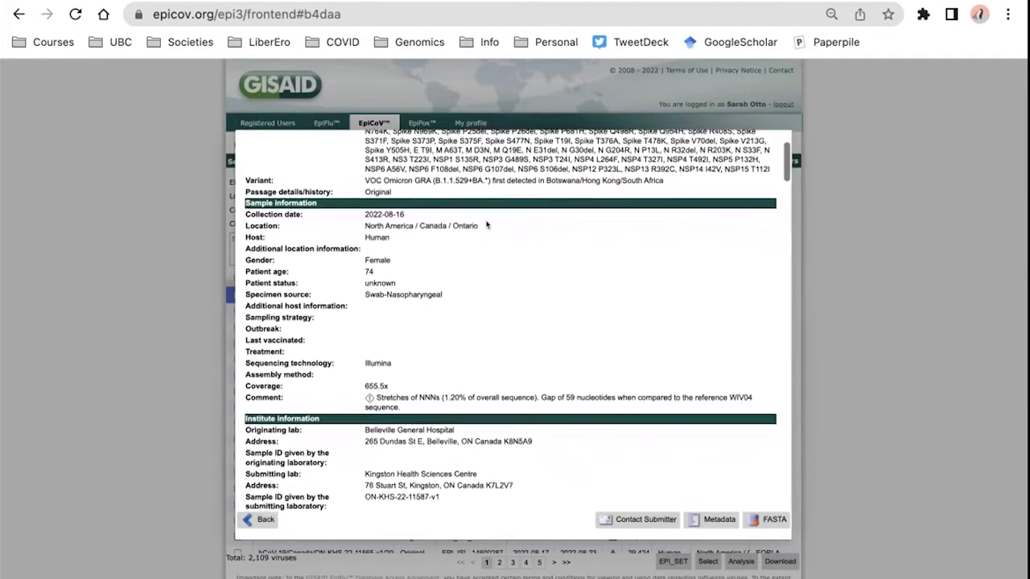
pyautogui.scroll(-1, 485, 224)
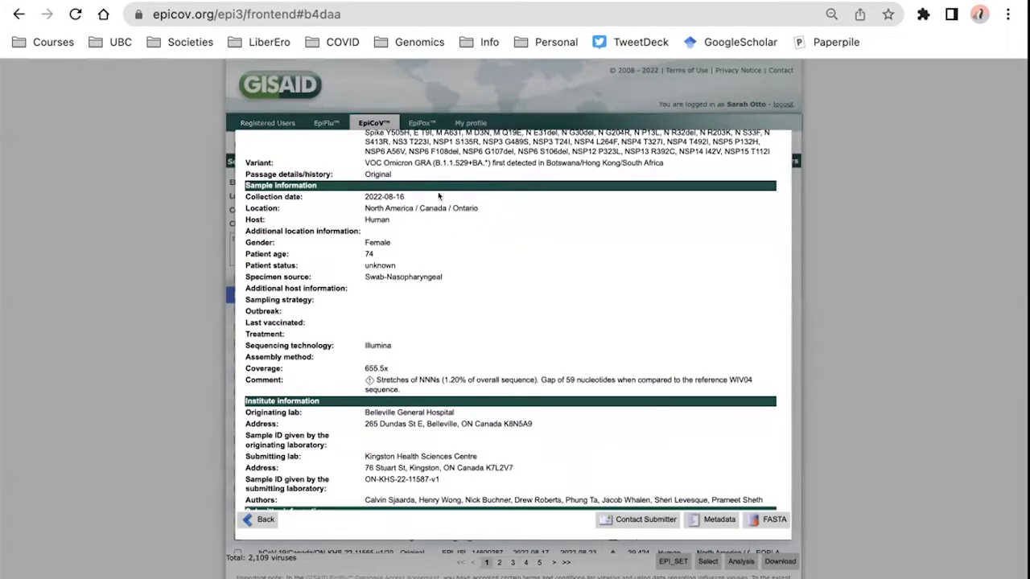
pyautogui.scroll(-3, 426, 235)
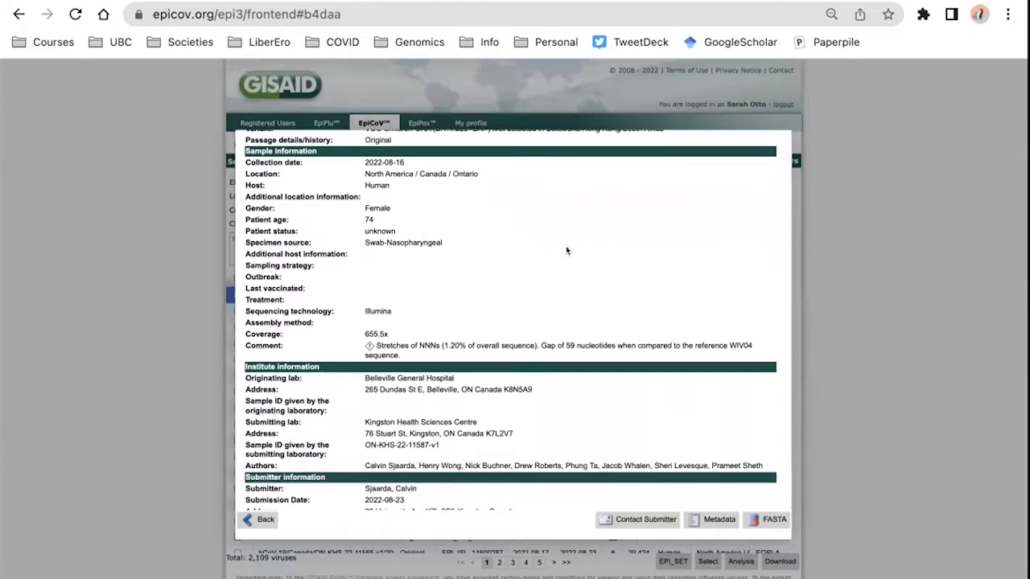
pyautogui.scroll(-10, 567, 250)
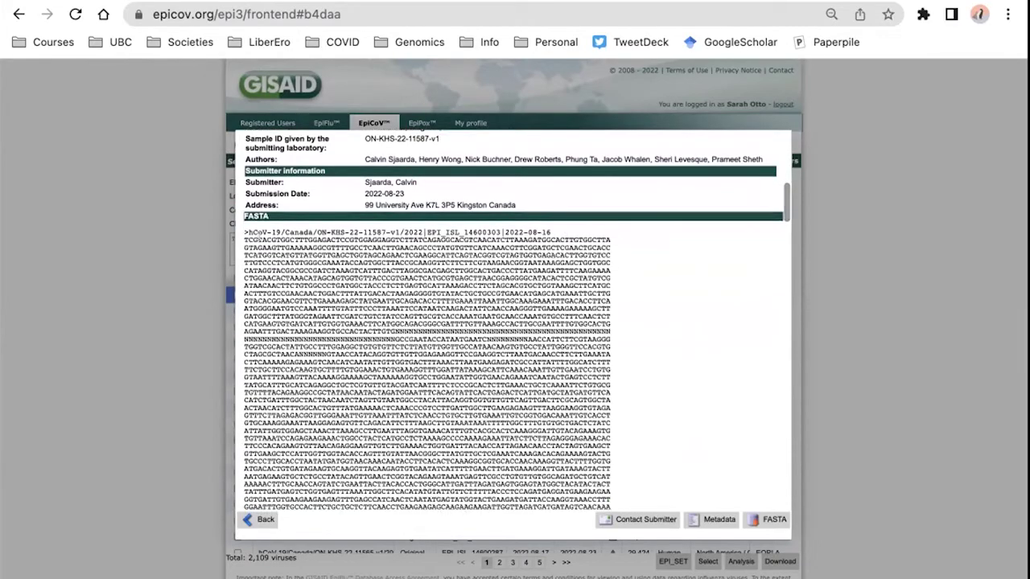
# - Scroll through the Ontario BA.5.2.1 record's FASTA sequence and back up
pyautogui.scroll(-10, 302, 239)
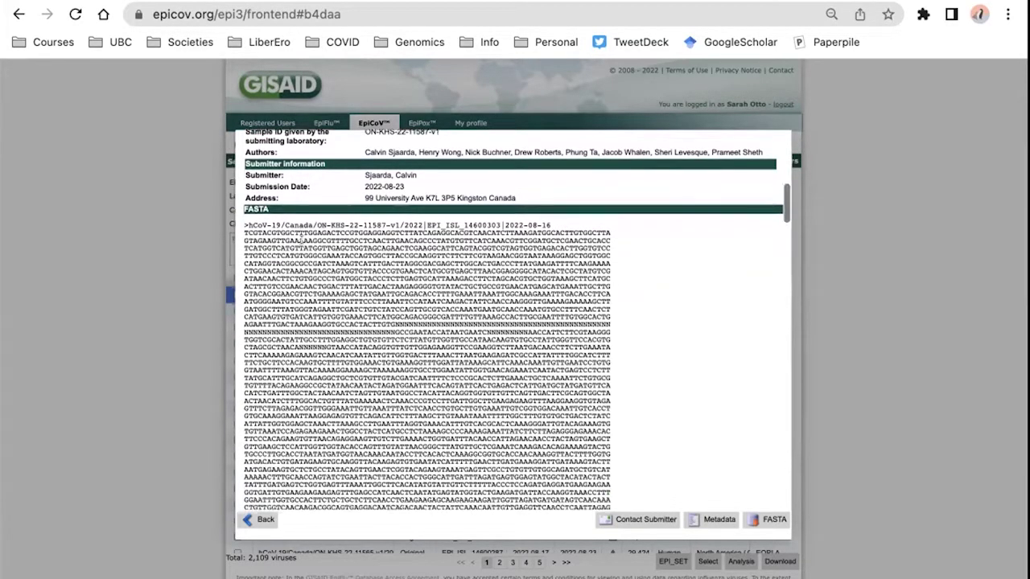
pyautogui.scroll(-15, 302, 240)
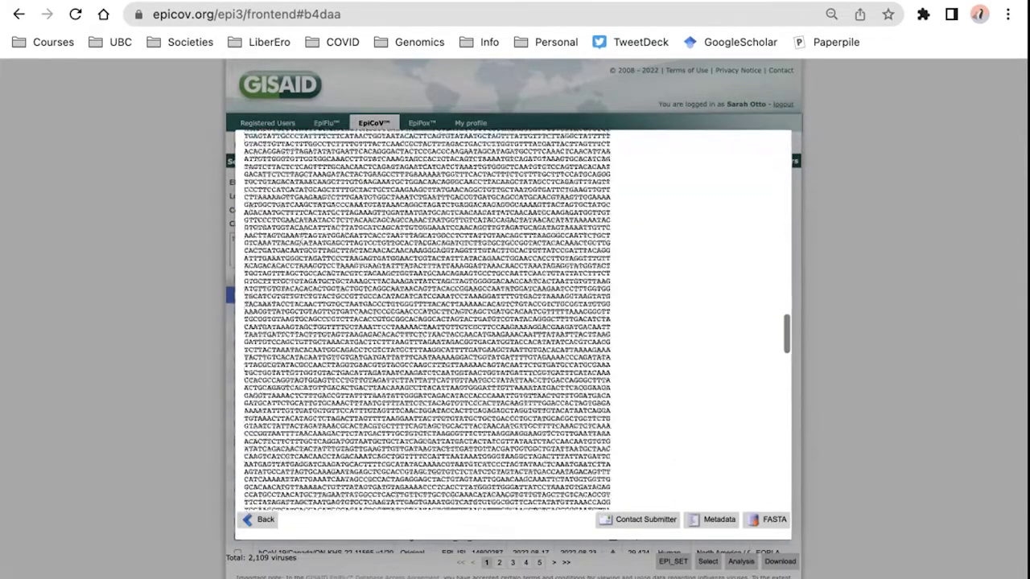
pyautogui.scroll(3, 301, 240)
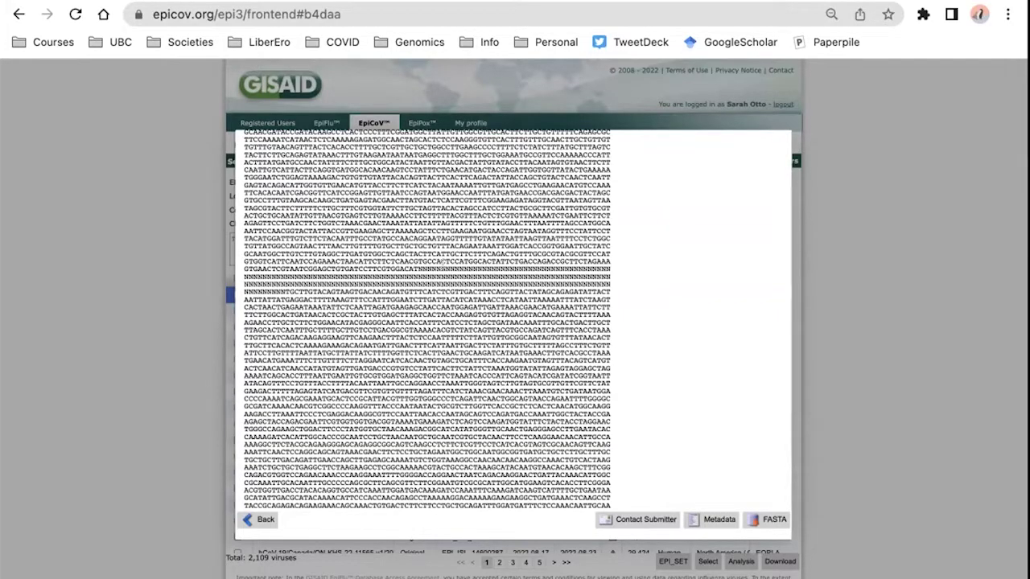
pyautogui.scroll(10, 442, 262)
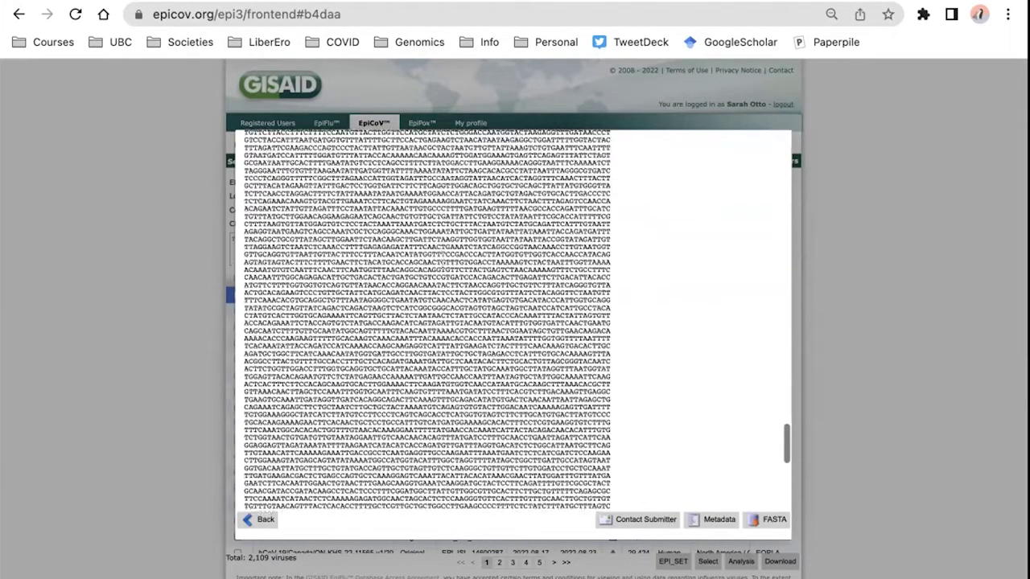
pyautogui.scroll(10, 441, 262)
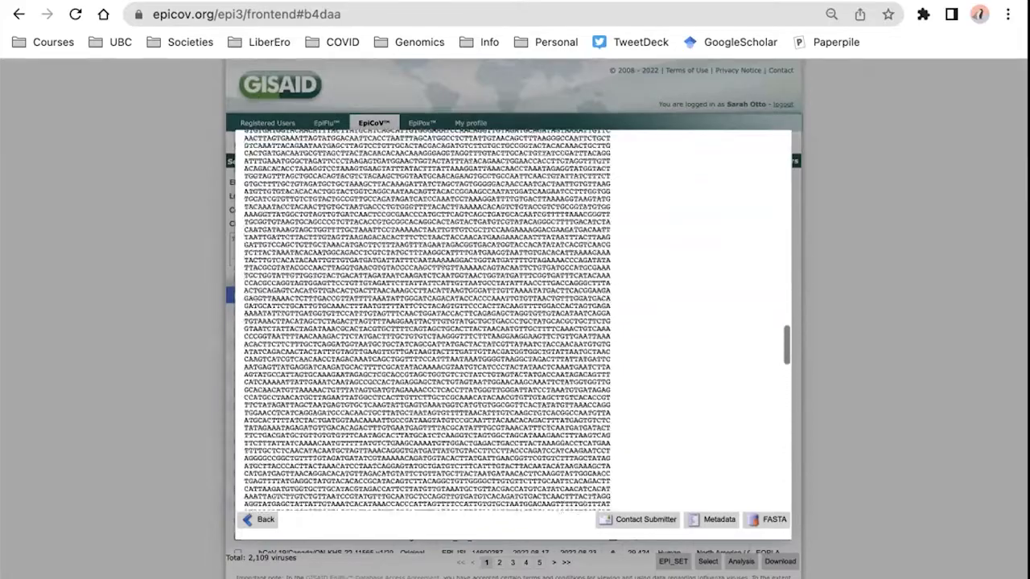
pyautogui.scroll(10, 442, 262)
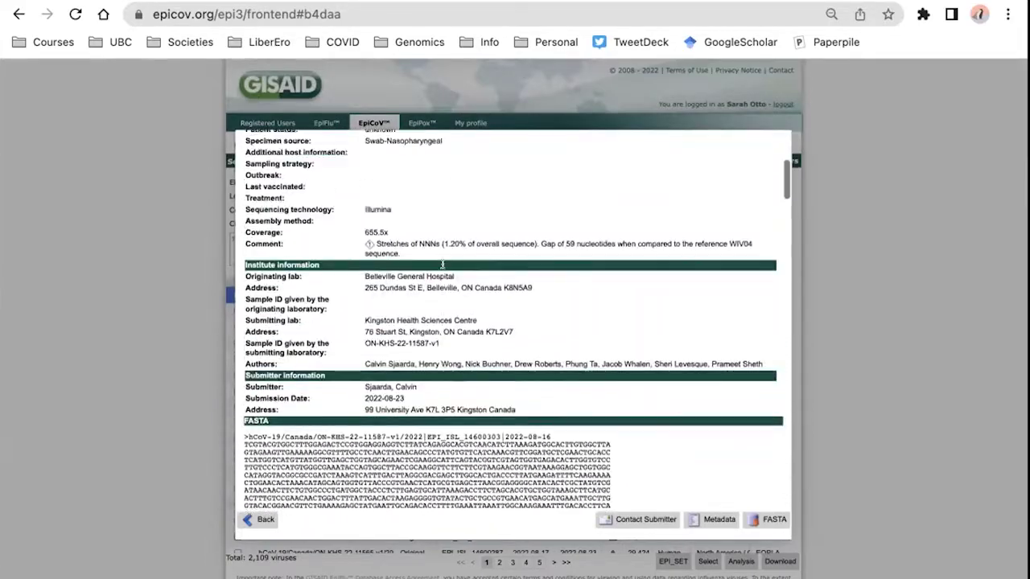
pyautogui.scroll(-5, 442, 268)
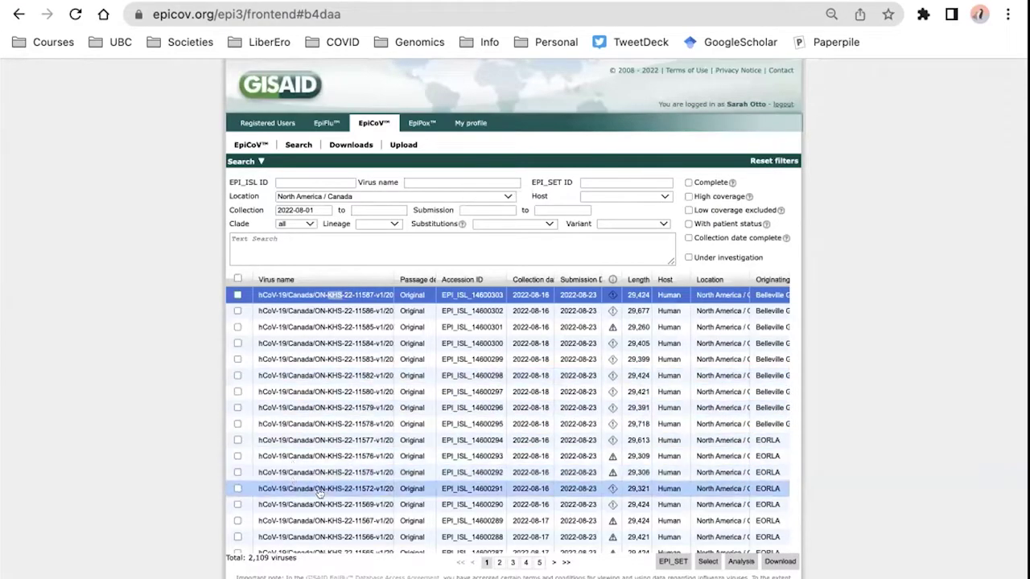
# - Open GISAID's Downloads list and choose the per-clade FASTA and Metadata package
pyautogui.click(338, 143)
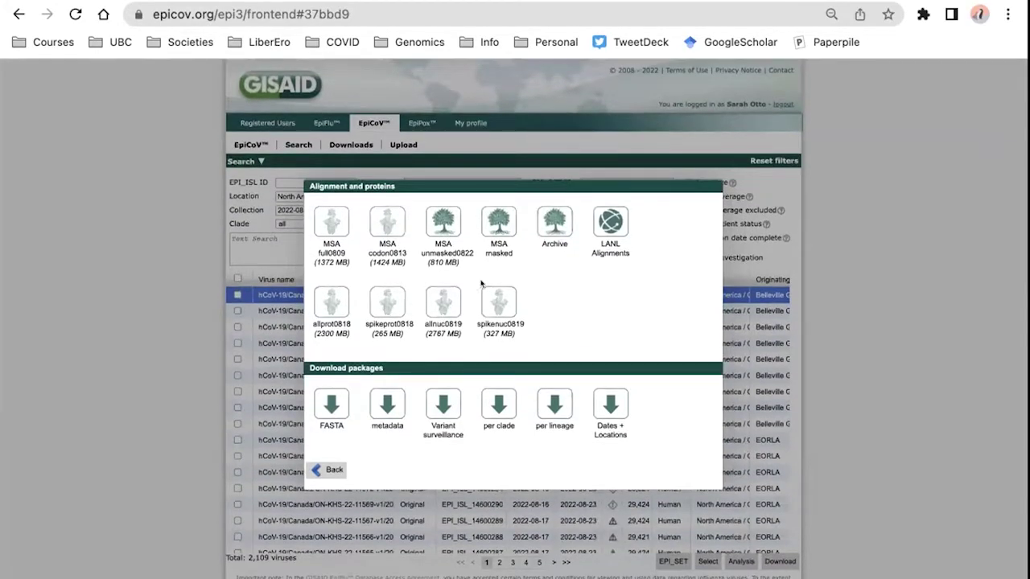
pyautogui.scroll(-4, 538, 367)
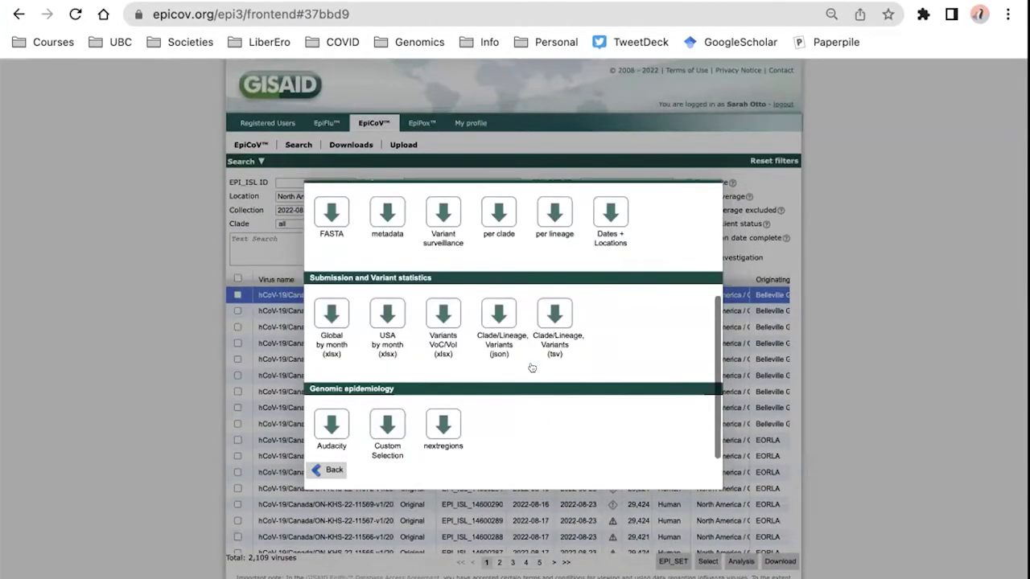
pyautogui.scroll(5, 531, 366)
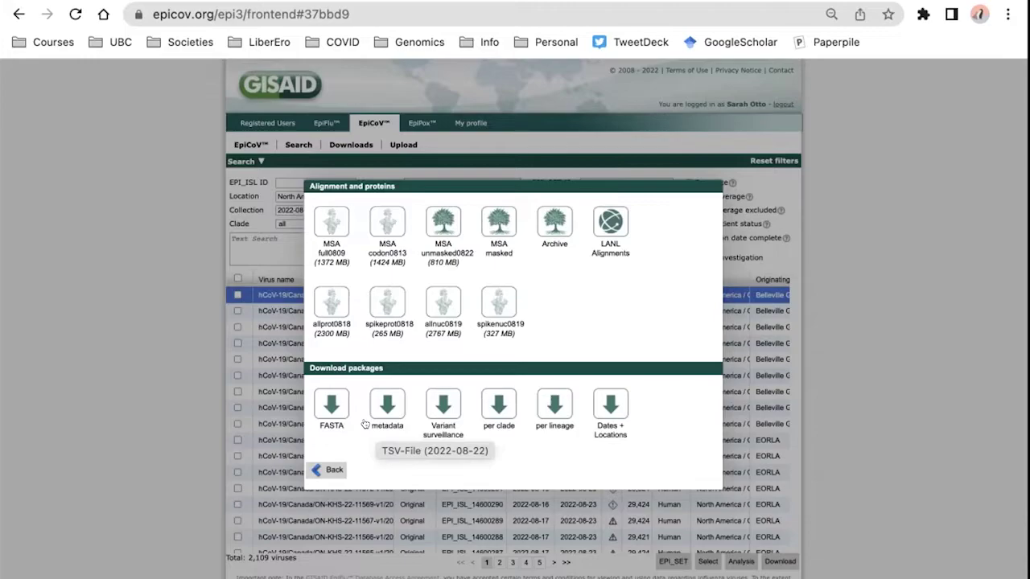
pyautogui.scroll(-2, 539, 430)
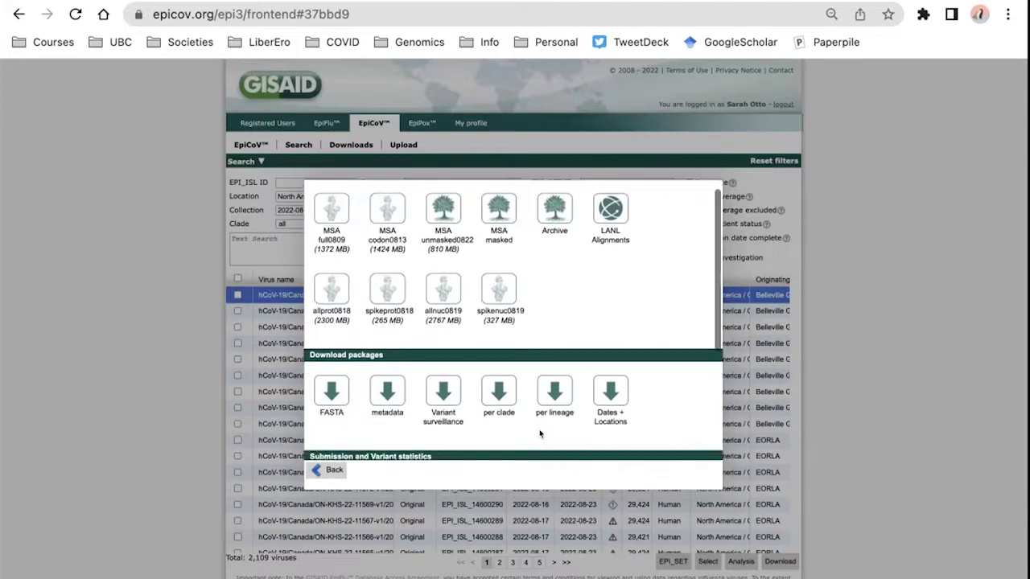
pyautogui.scroll(-3, 539, 433)
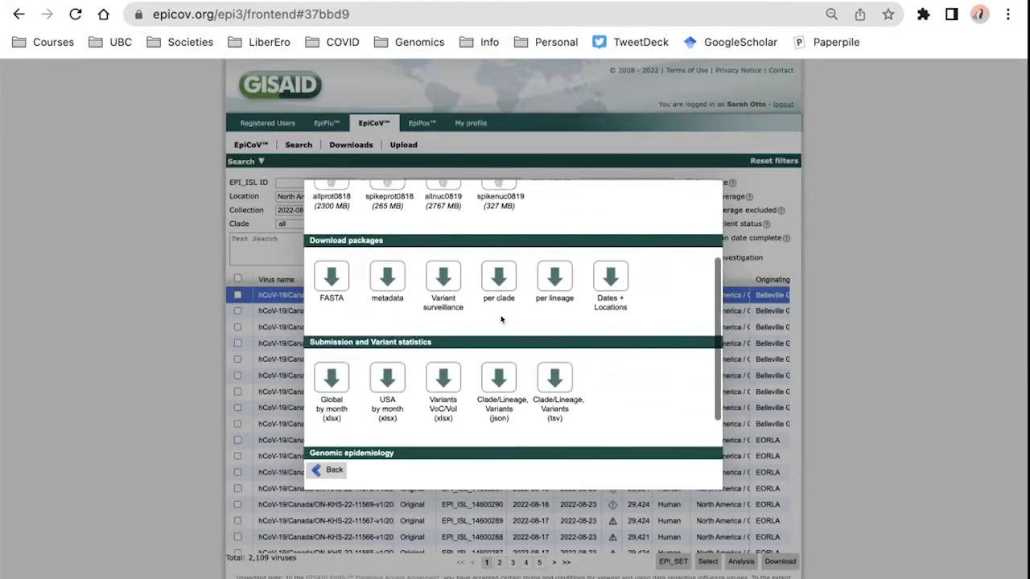
pyautogui.click(486, 268)
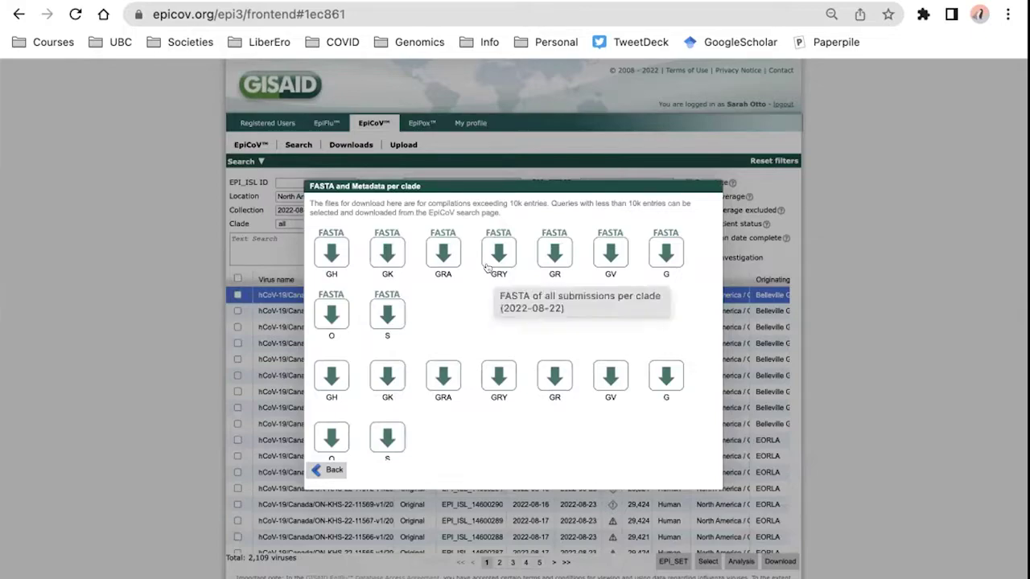
# - Download the GRA clade metadata file after accepting GISAID's terms and conditions
pyautogui.click(436, 370)
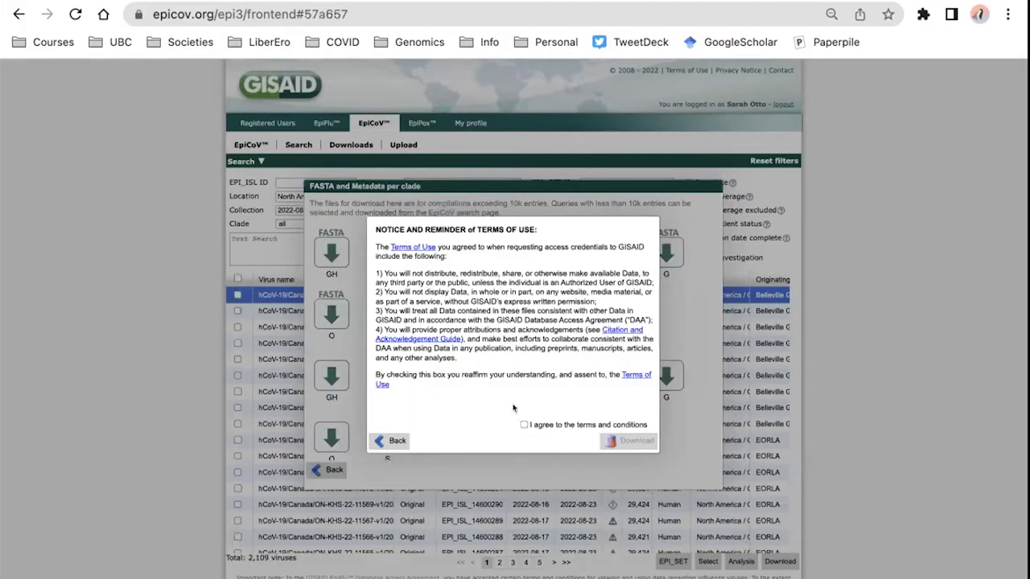
pyautogui.click(524, 424)
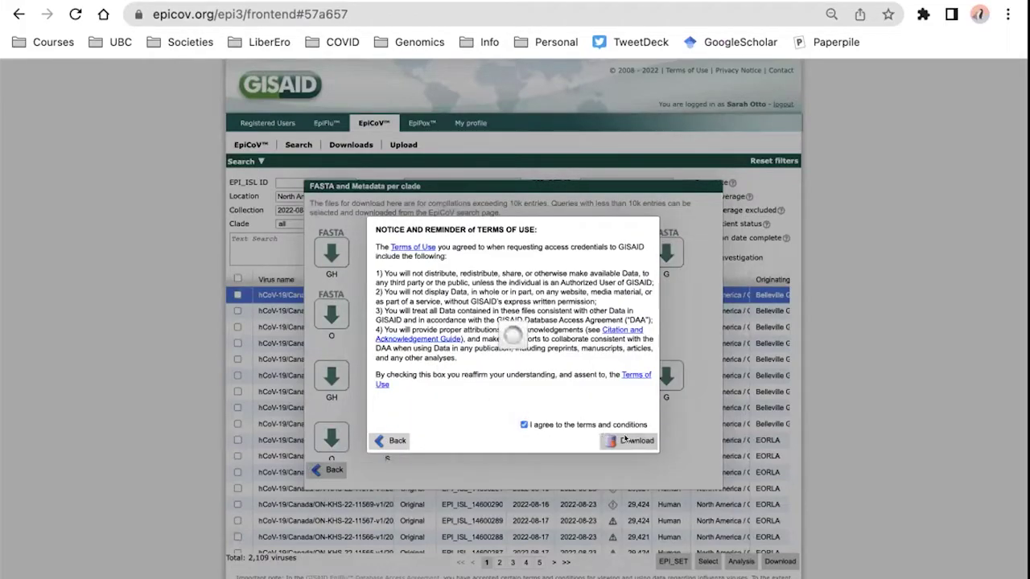
pyautogui.click(625, 439)
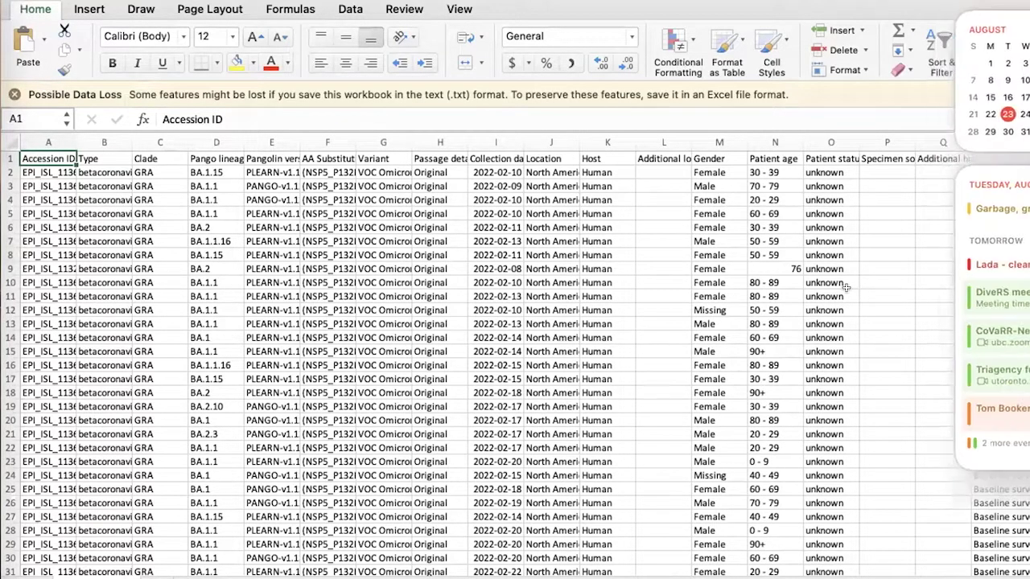
# - Inspect the GRA metadata's Pango lineage (D2), collection date (I2) and location (J2) in Excel
pyautogui.click(551, 186)
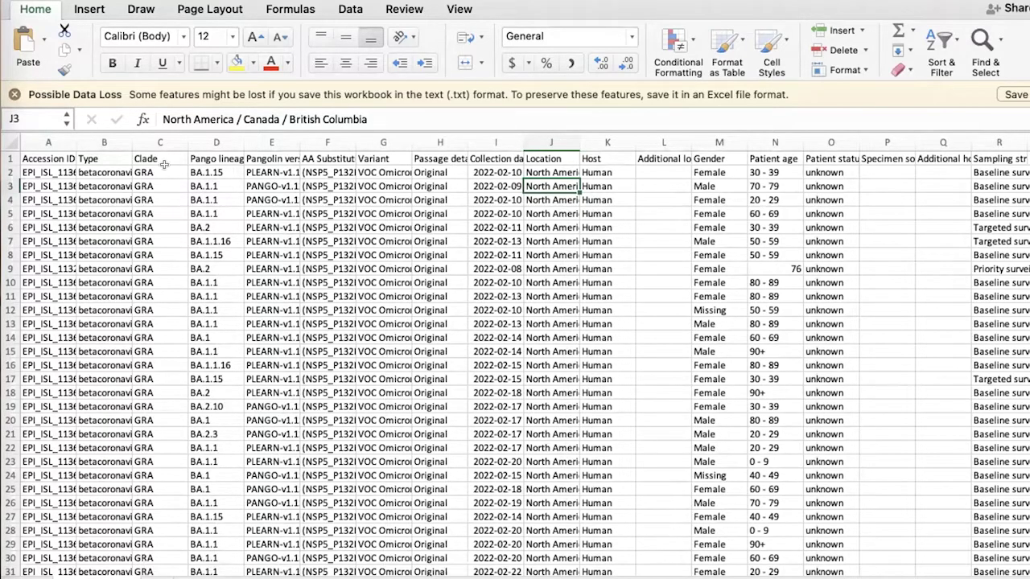
pyautogui.click(228, 169)
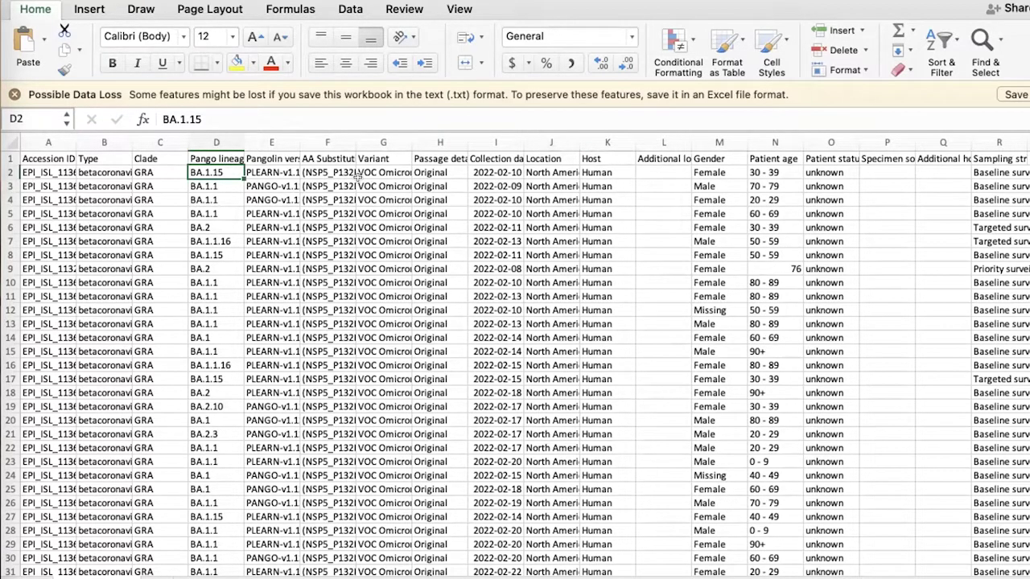
pyautogui.click(469, 170)
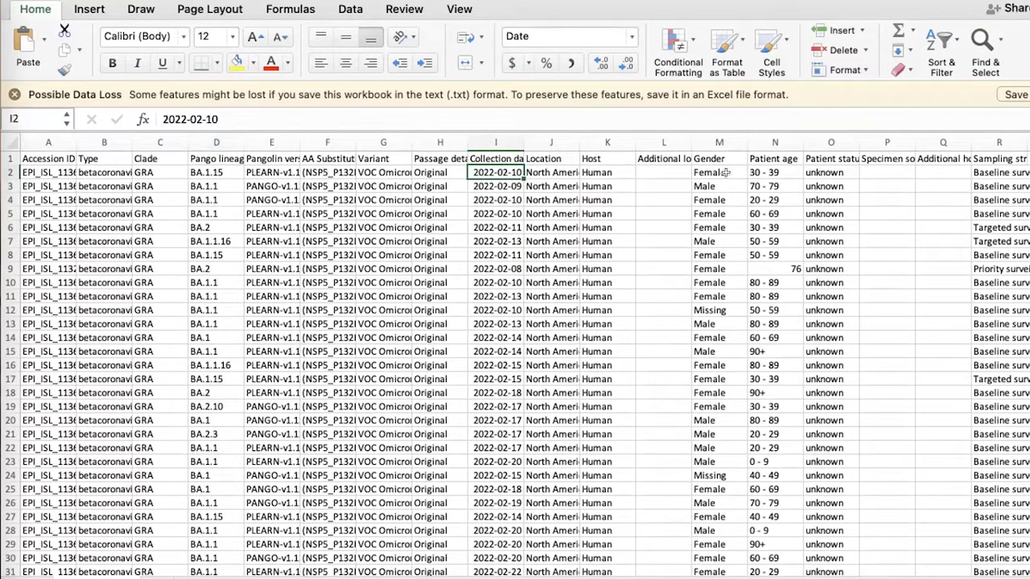
pyautogui.hscroll(1, 725, 172)
pyautogui.click(536, 166)
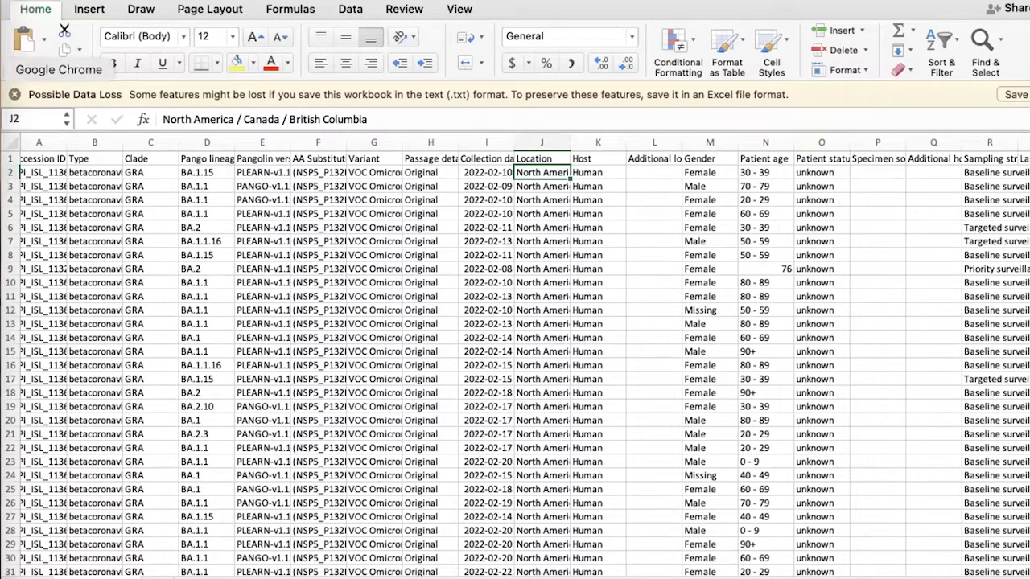
# - Return to the covarrnet.ca modelling-resources tab and scroll to the 'About our notebook' section
pyautogui.click(8, 69)
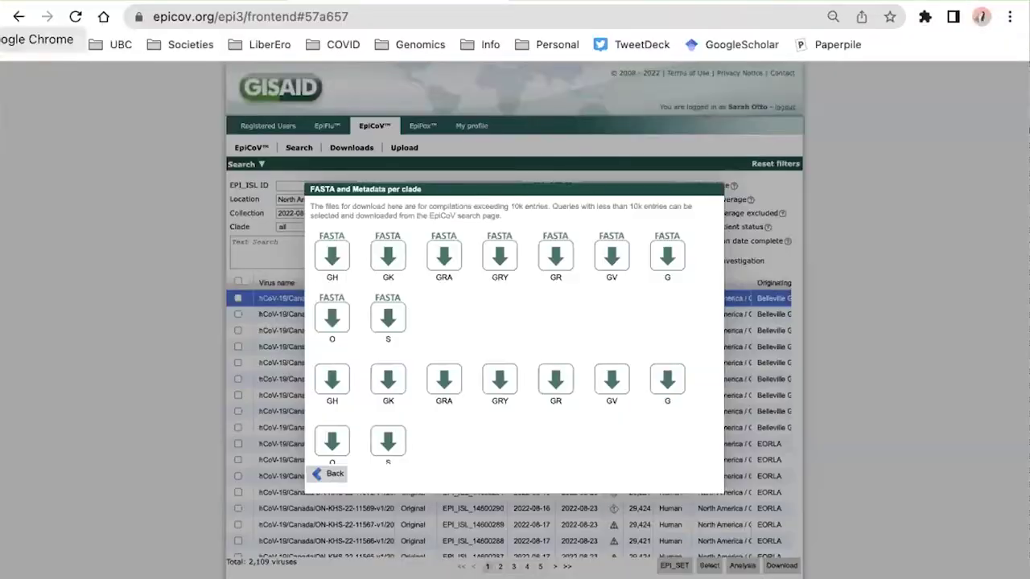
pyautogui.hotkey('ctrl', 'Tab')
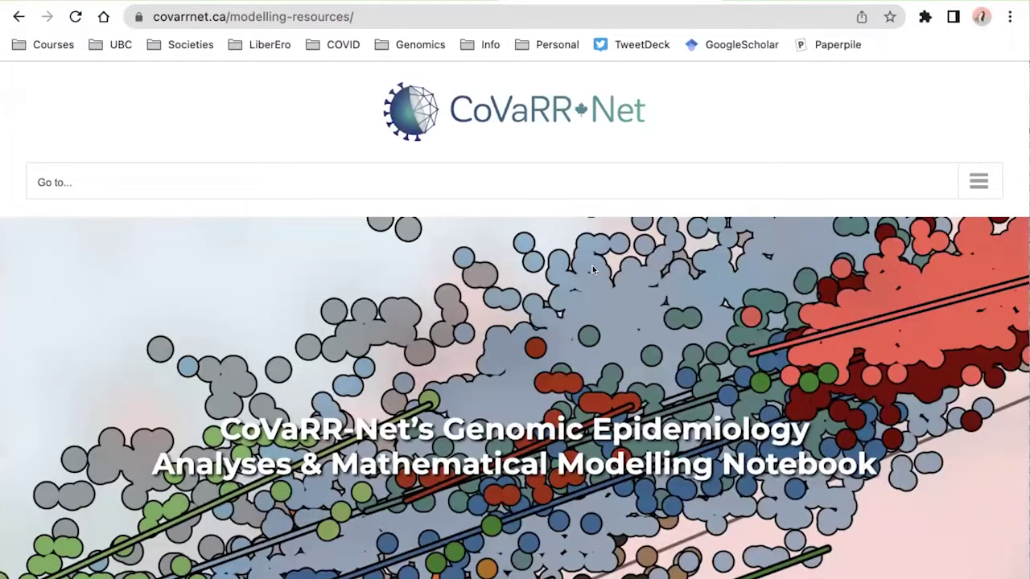
pyautogui.scroll(-2, 592, 270)
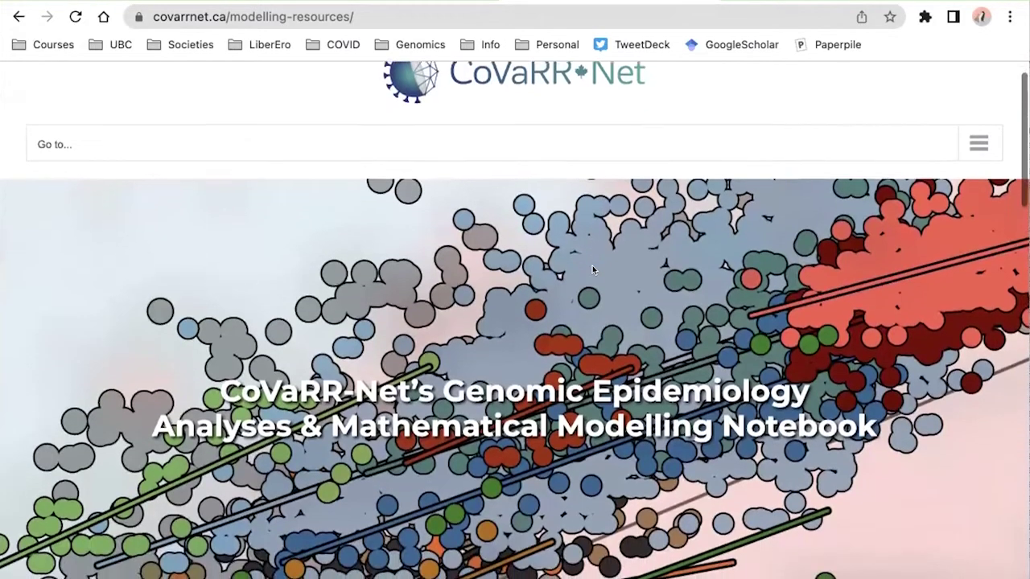
pyautogui.scroll(-4, 592, 270)
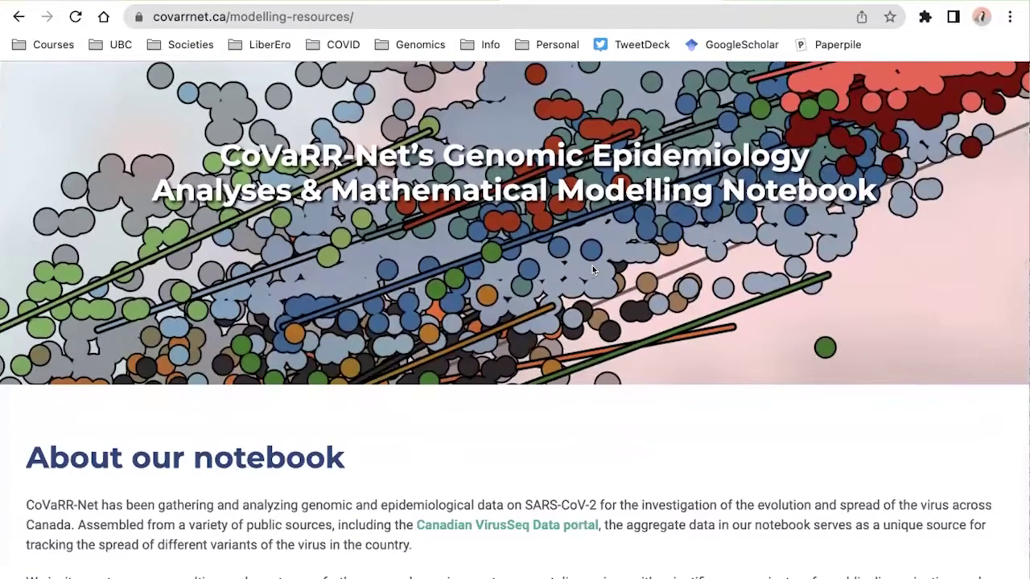
pyautogui.scroll(-3, 592, 271)
pyautogui.scroll(6, 592, 266)
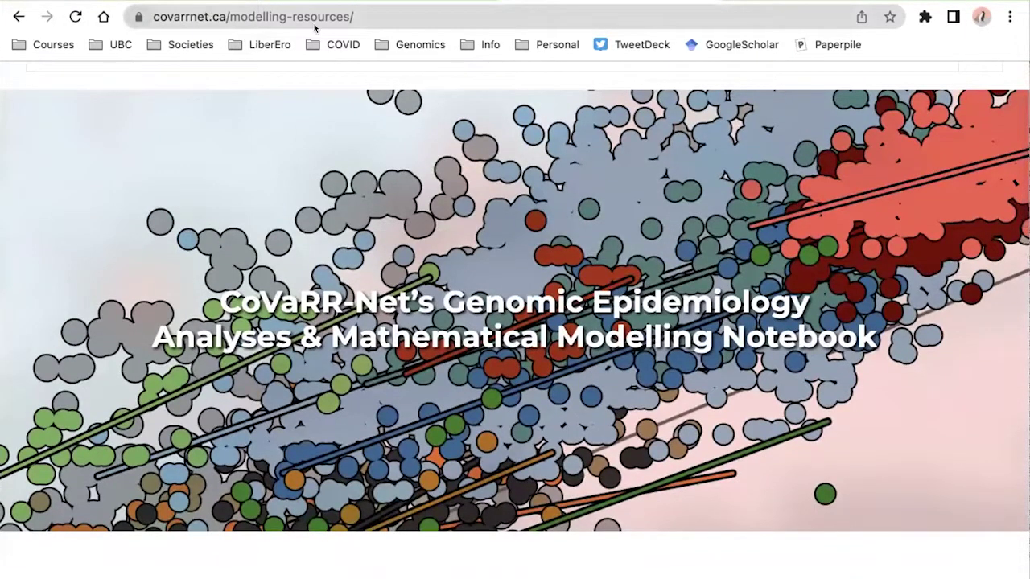
pyautogui.scroll(-4, 327, 281)
pyautogui.scroll(-3, 327, 279)
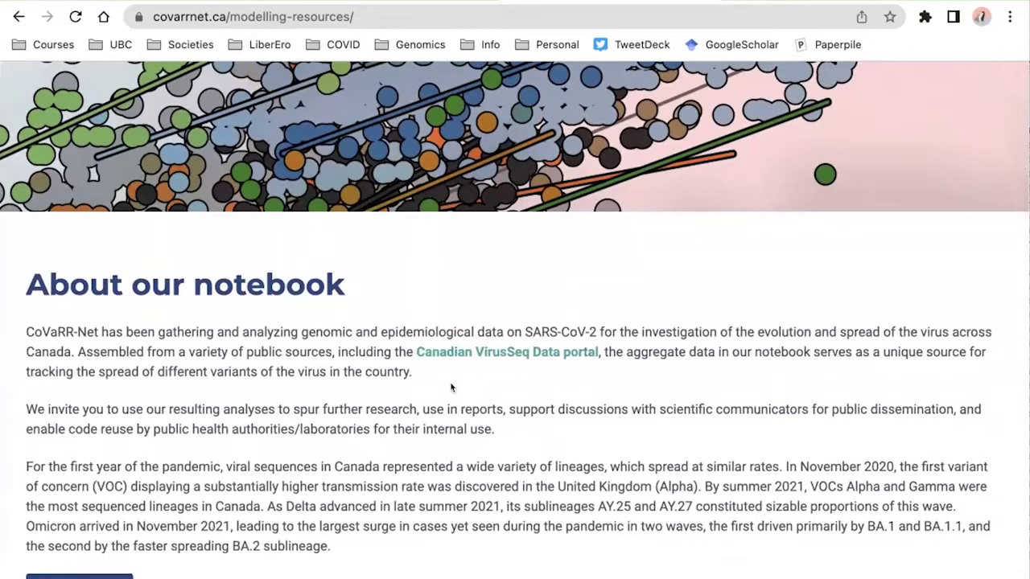
pyautogui.scroll(-2, 452, 387)
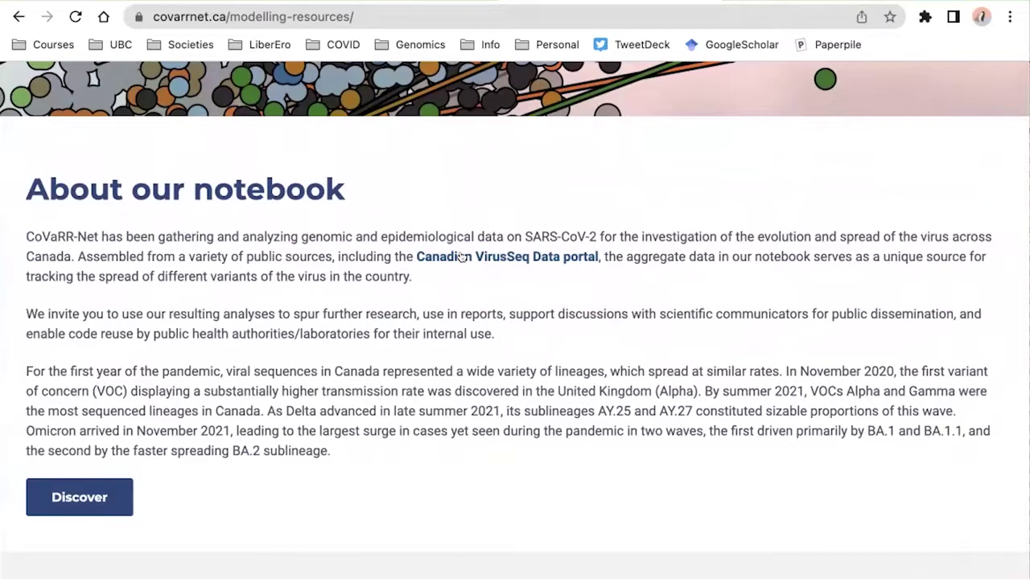
# - Open the Duotang notebook via Discover and read through its Introduction caveats
pyautogui.click(79, 497)
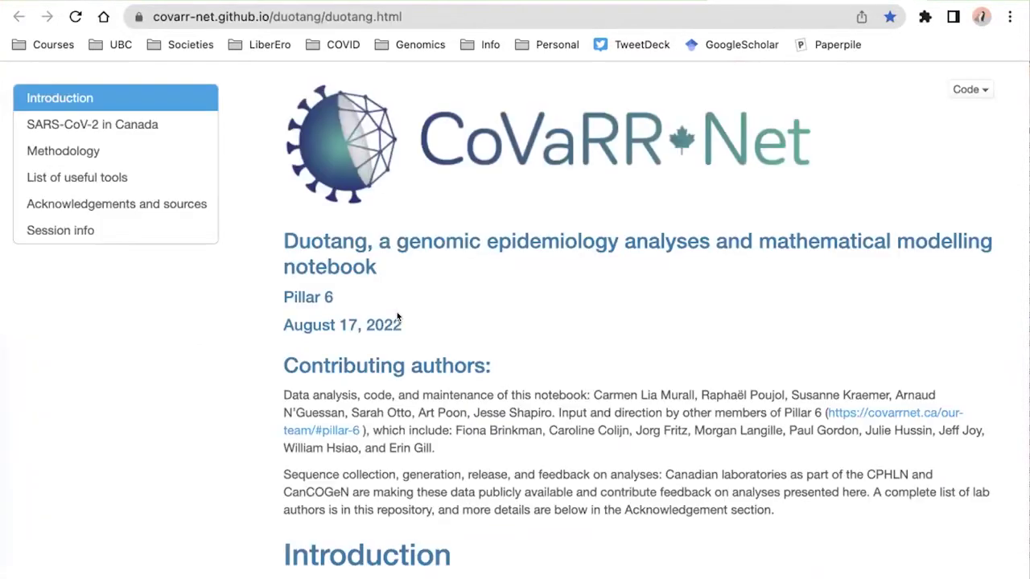
pyautogui.scroll(-5, 398, 318)
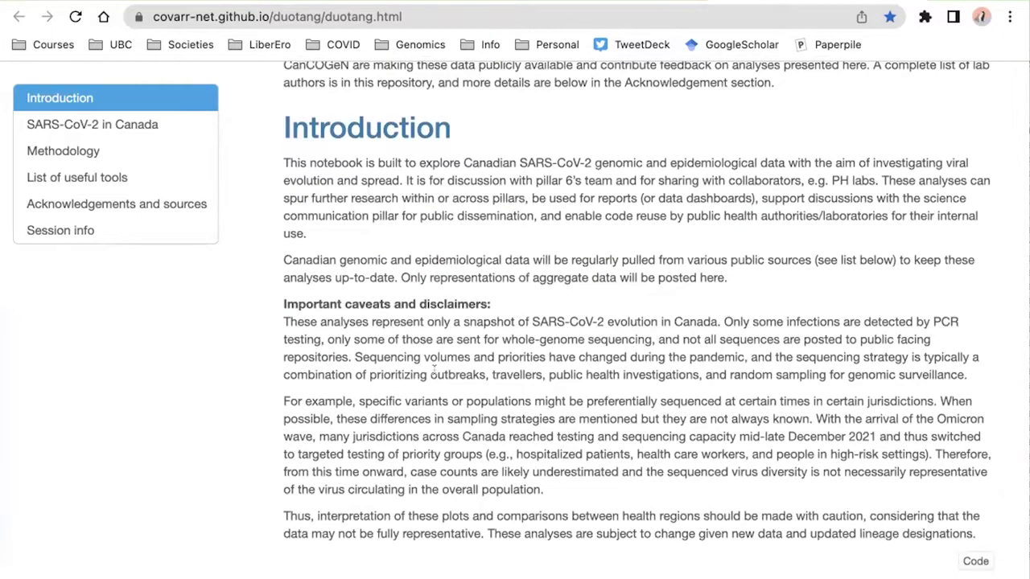
pyautogui.scroll(-1, 433, 369)
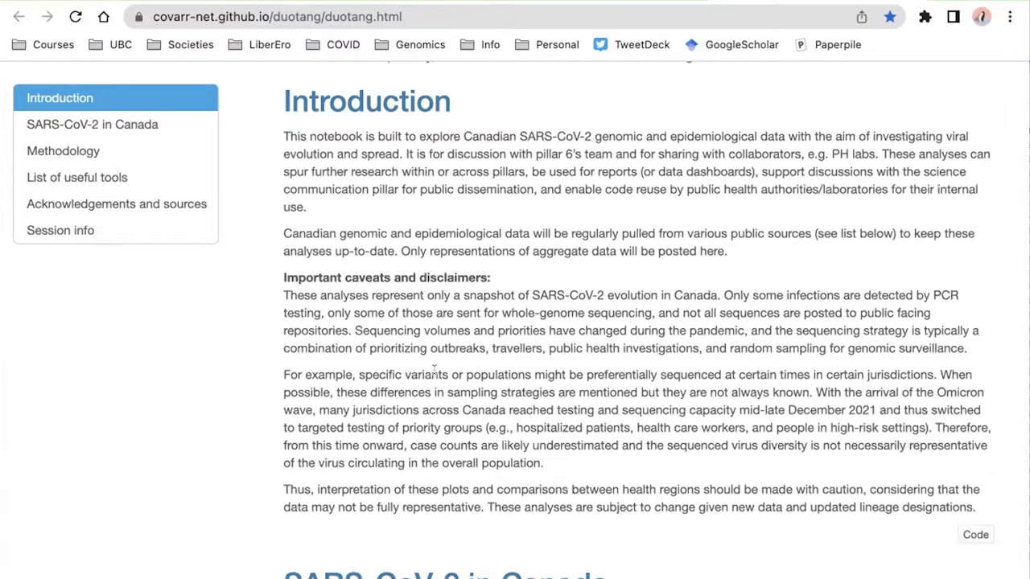
pyautogui.scroll(-4, 434, 369)
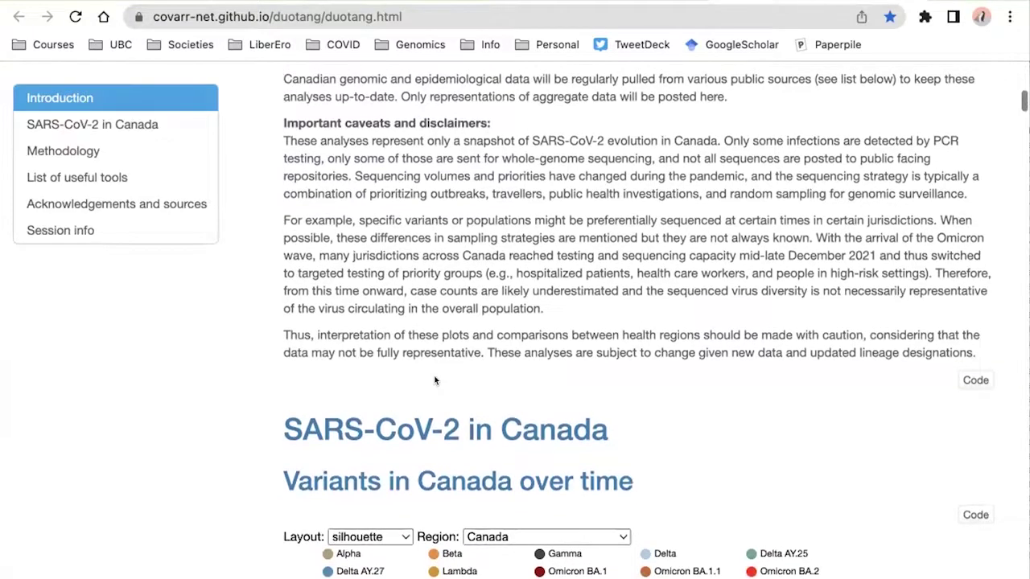
pyautogui.scroll(-7, 434, 381)
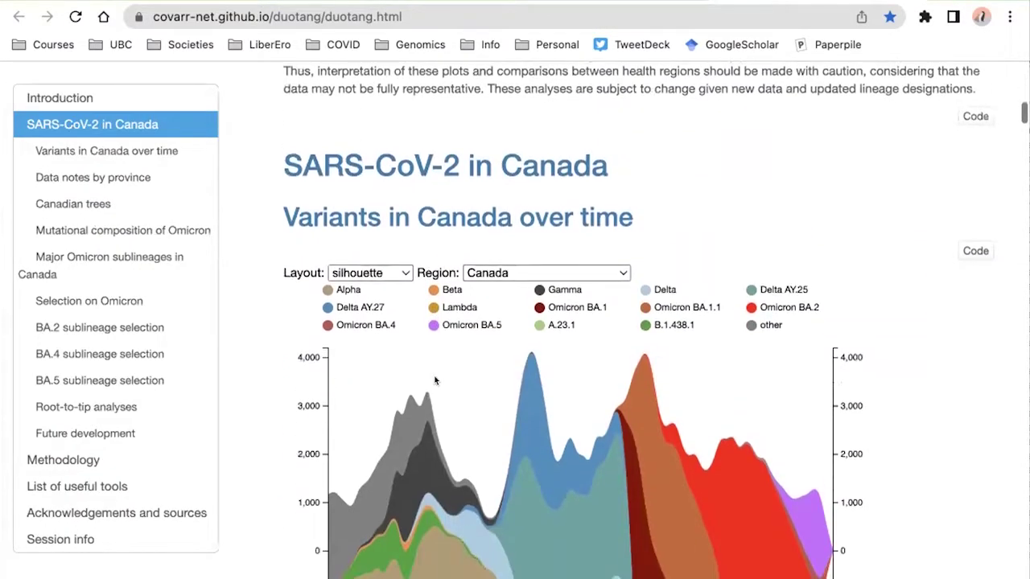
# - Switch the Variants in Canada over time chart from silhouette to the basic layout
pyautogui.scroll(-3, 810, 384)
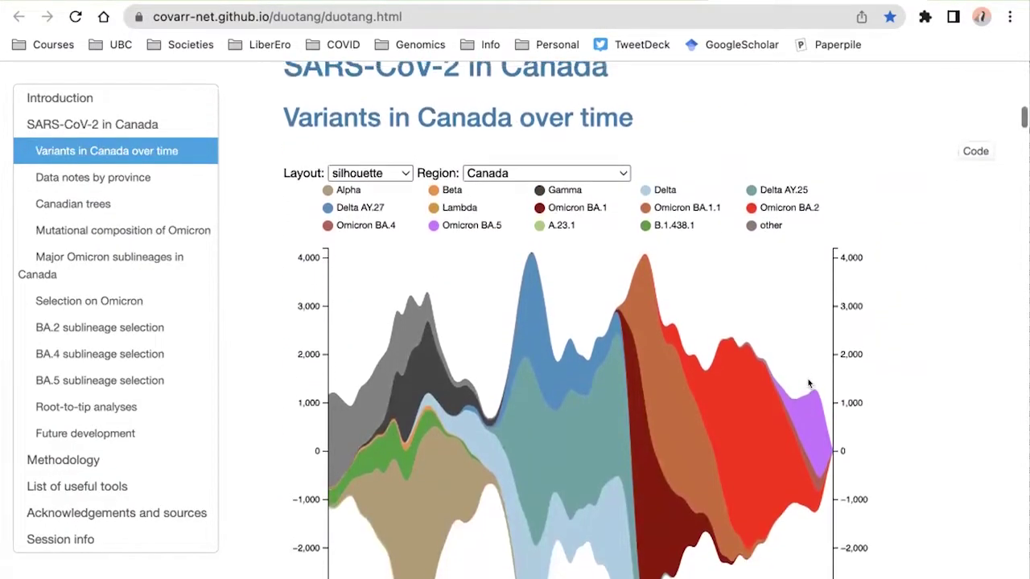
pyautogui.scroll(4, 809, 384)
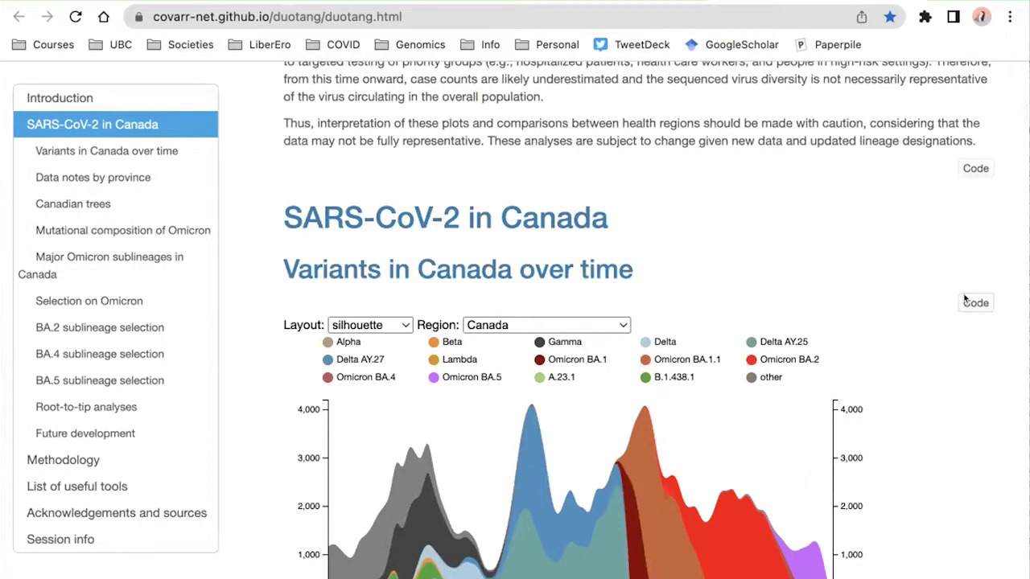
pyautogui.scroll(-6, 920, 438)
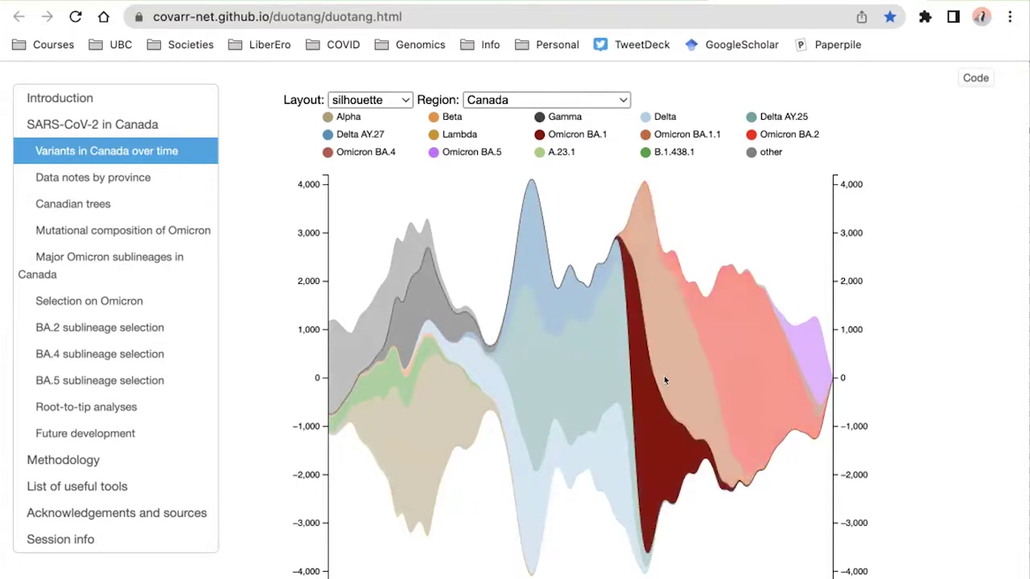
pyautogui.click(369, 100)
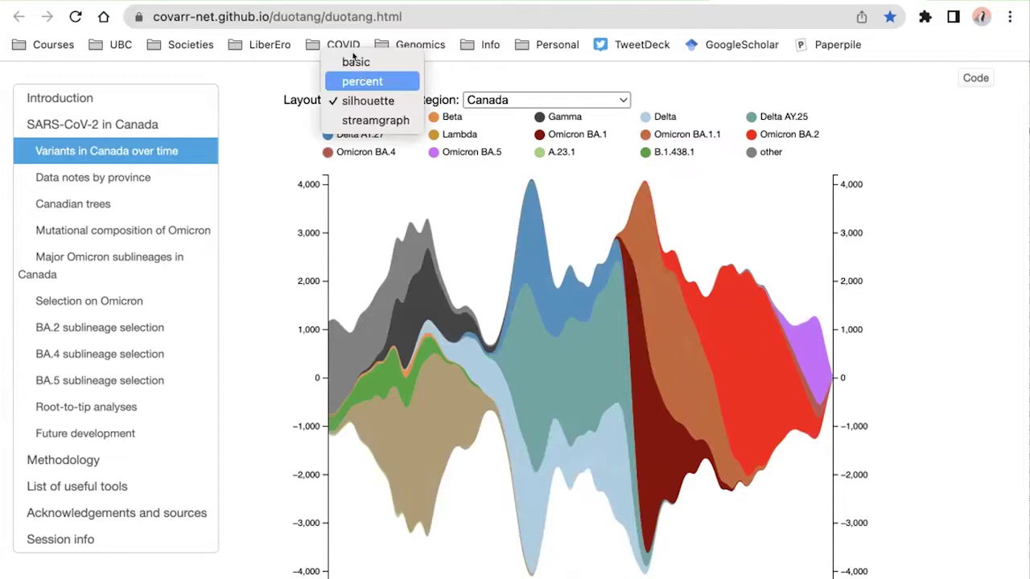
pyautogui.click(354, 61)
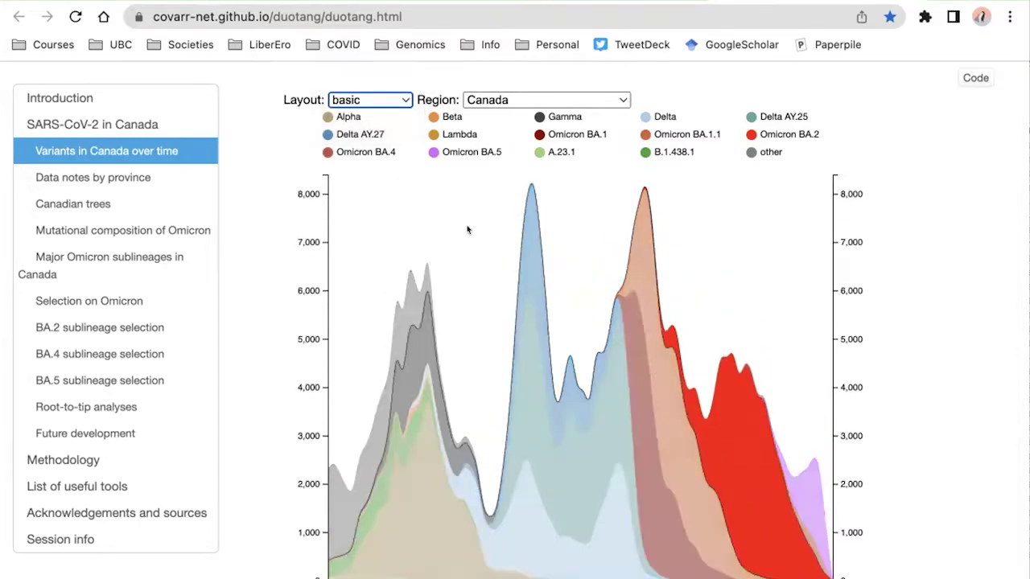
# - Try the percent layout on the variants chart, then return it to basic counts
pyautogui.click(382, 100)
pyautogui.press('Escape')
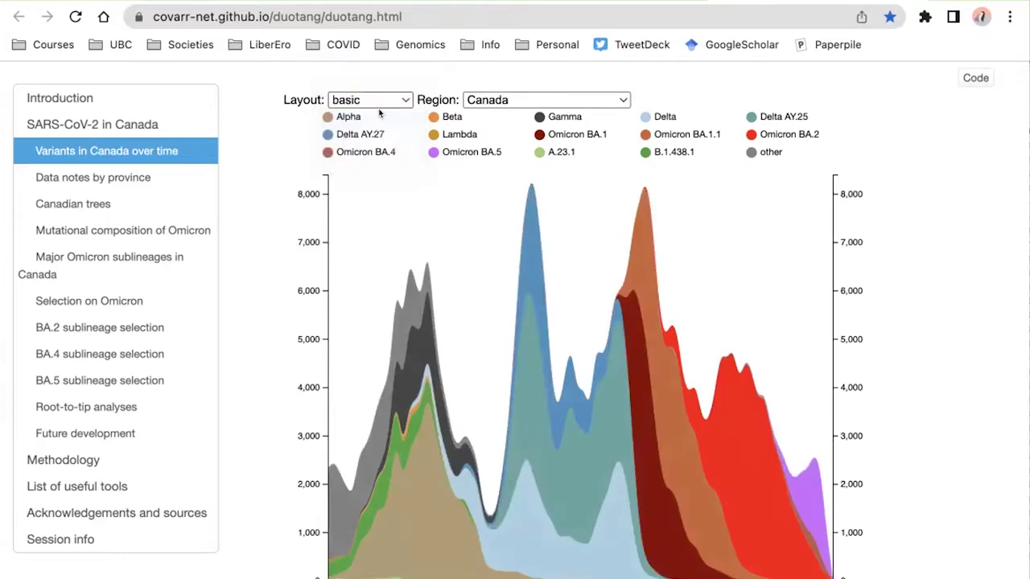
pyautogui.press('Down')
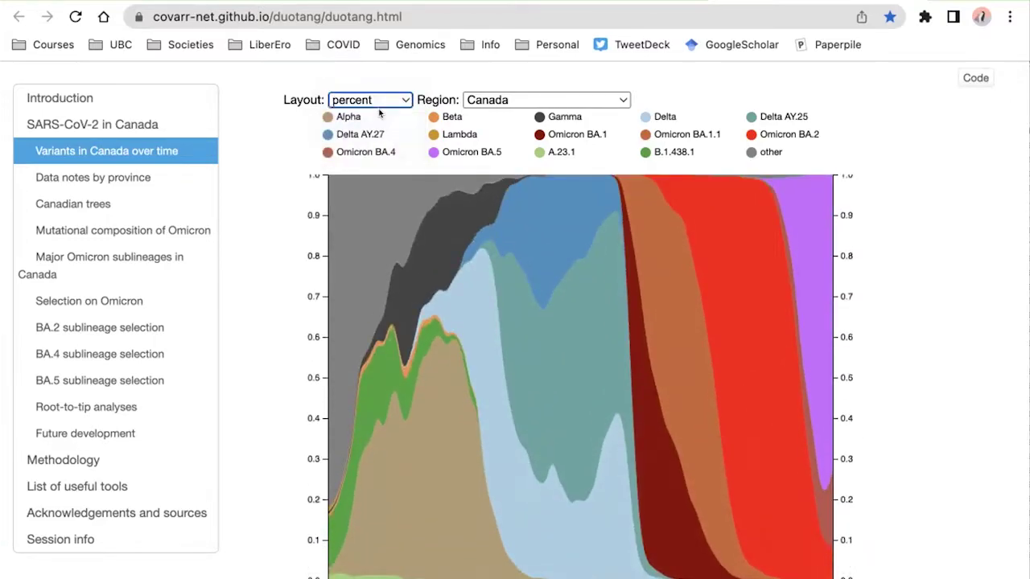
pyautogui.click(370, 100)
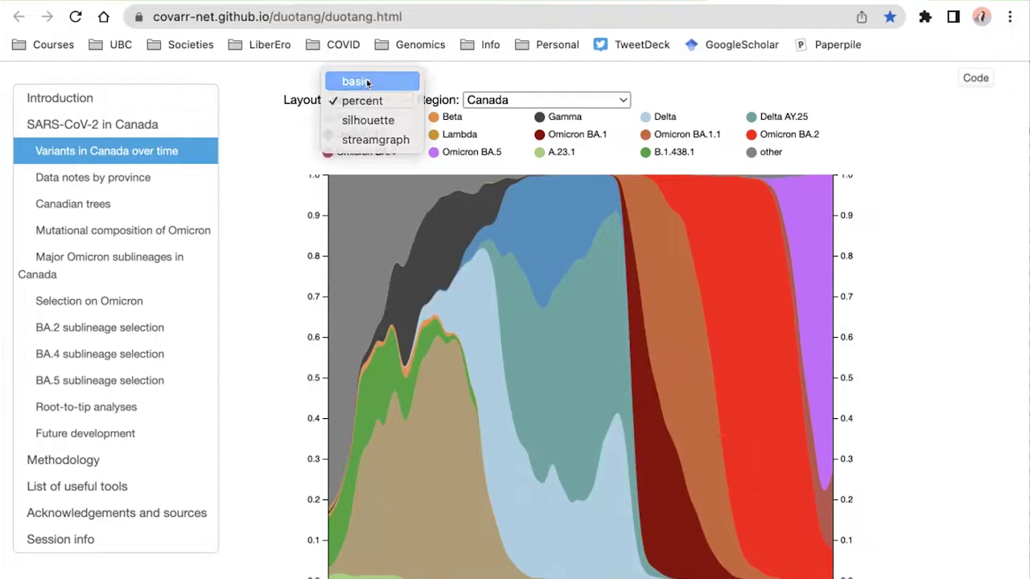
pyautogui.click(366, 82)
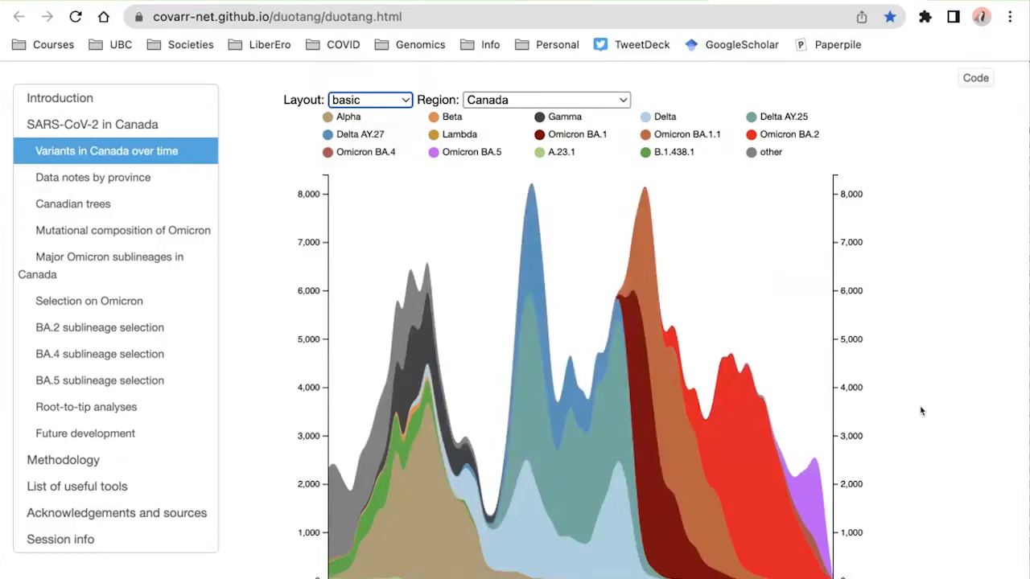
pyautogui.scroll(-8, 921, 411)
# - Scroll past the Canadian trees phylogeny to the Mutational composition of Omicron table
pyautogui.scroll(-10, 921, 411)
pyautogui.scroll(-10, 921, 411)
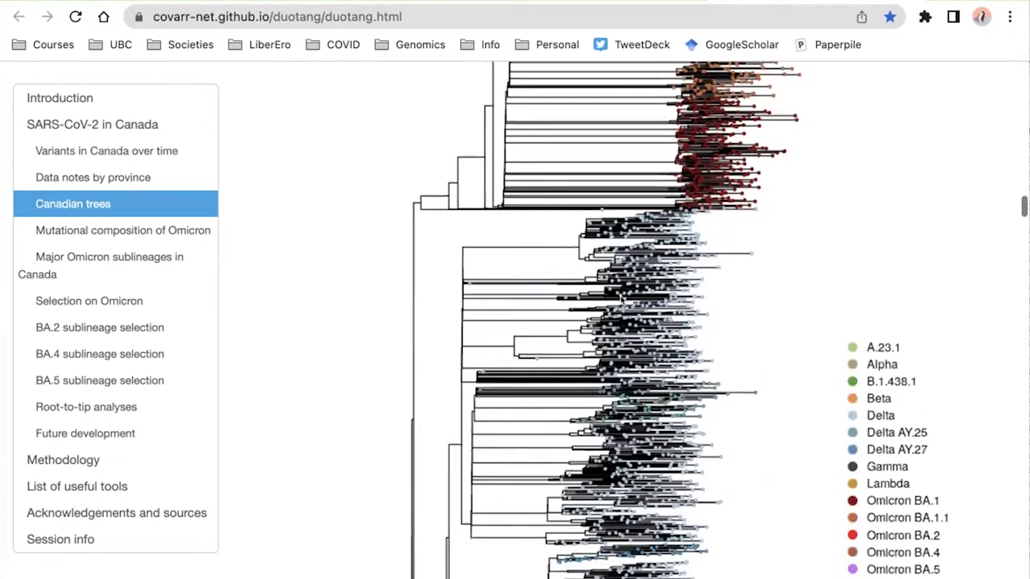
pyautogui.scroll(-10, 732, 441)
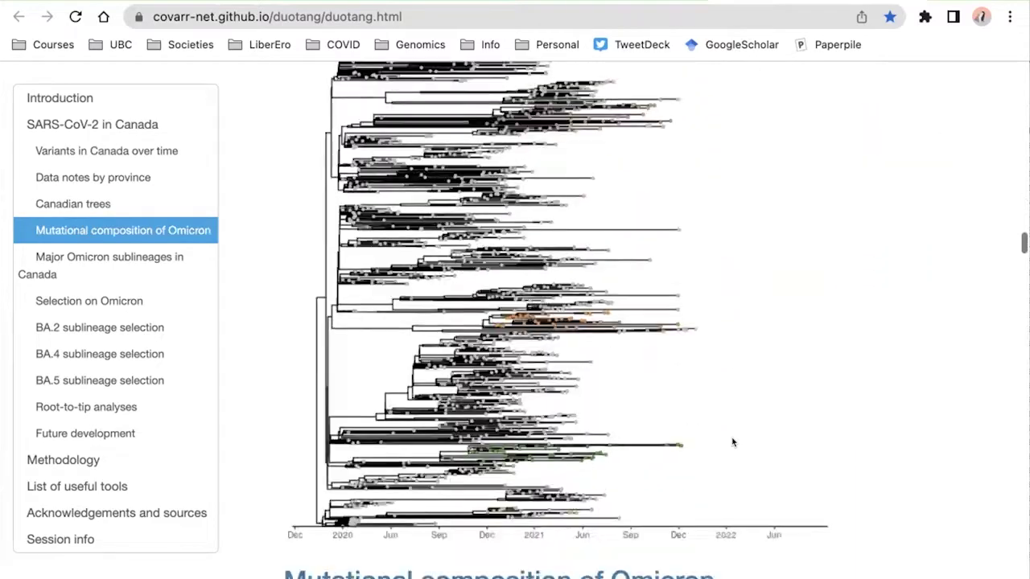
pyautogui.scroll(-6, 733, 441)
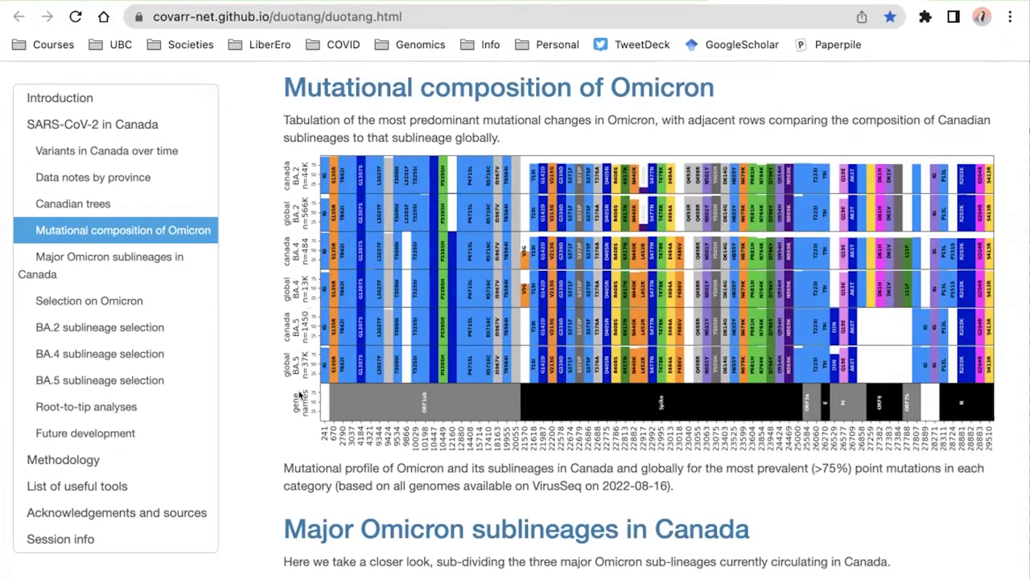
# - Scroll to the BA.1 count and fraction charts under Major Omicron sublineages in Canada
pyautogui.scroll(-3, 563, 370)
pyautogui.scroll(-3, 563, 369)
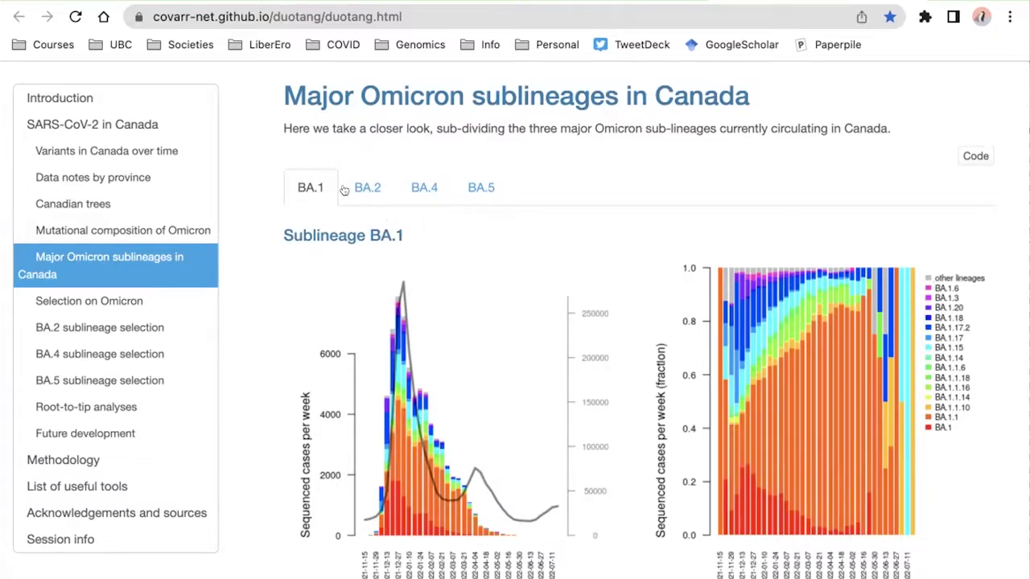
# - View the BA.2, BA.4 and BA.5 sublineage charts, then scroll to Selection on Omicron
pyautogui.click(370, 187)
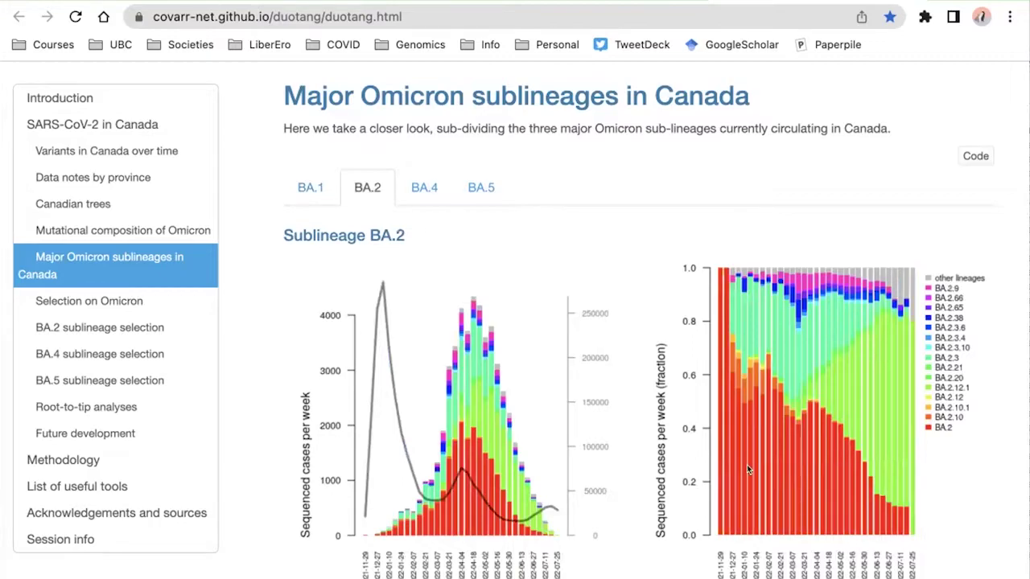
pyautogui.click(425, 187)
pyautogui.click(483, 187)
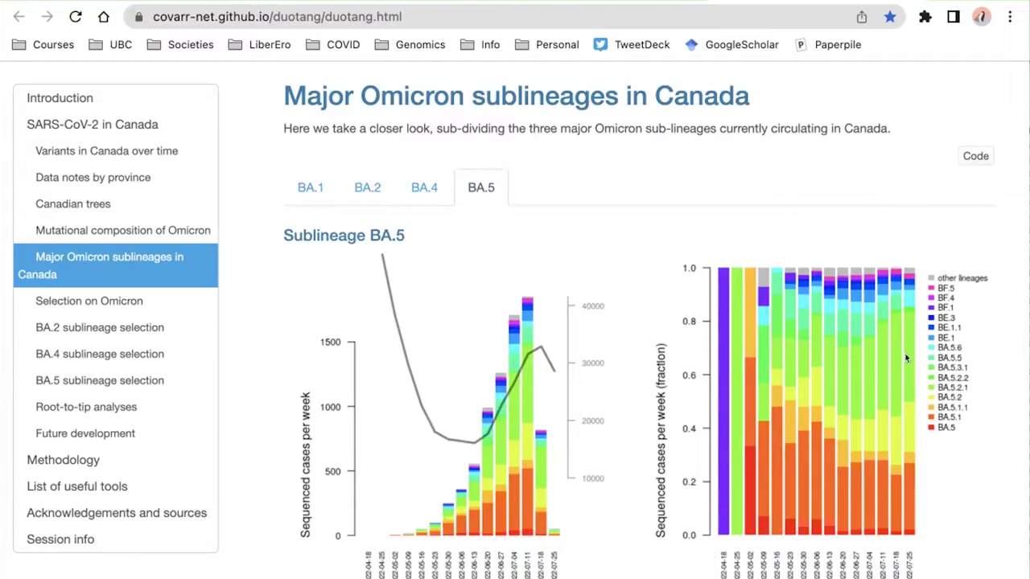
pyautogui.scroll(-5, 906, 358)
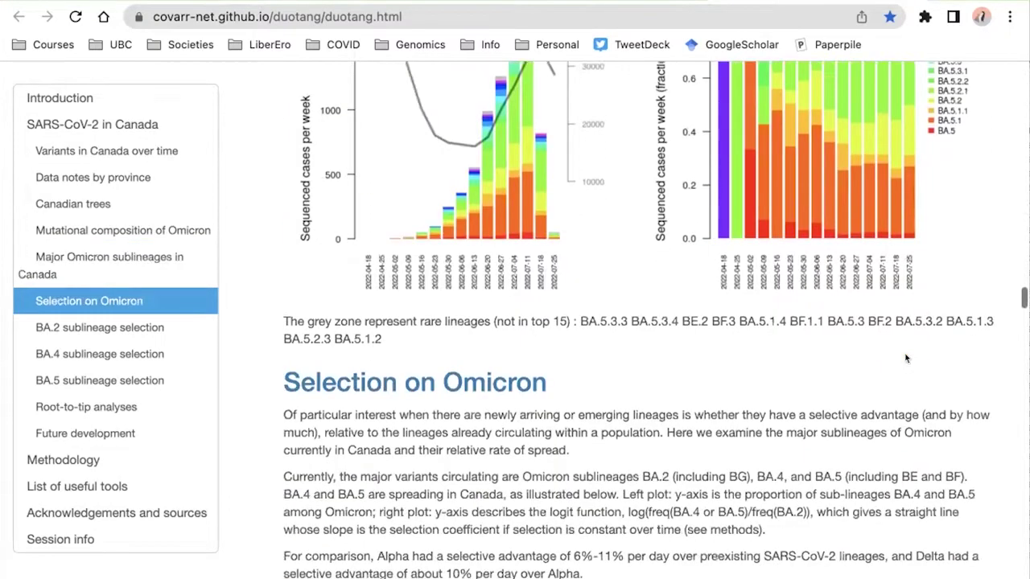
pyautogui.scroll(-2, 906, 358)
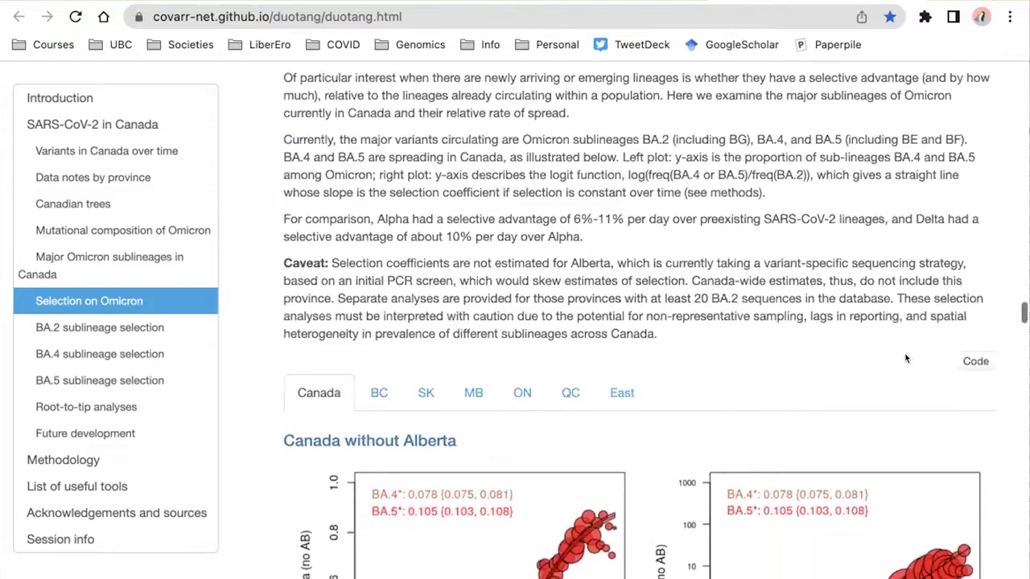